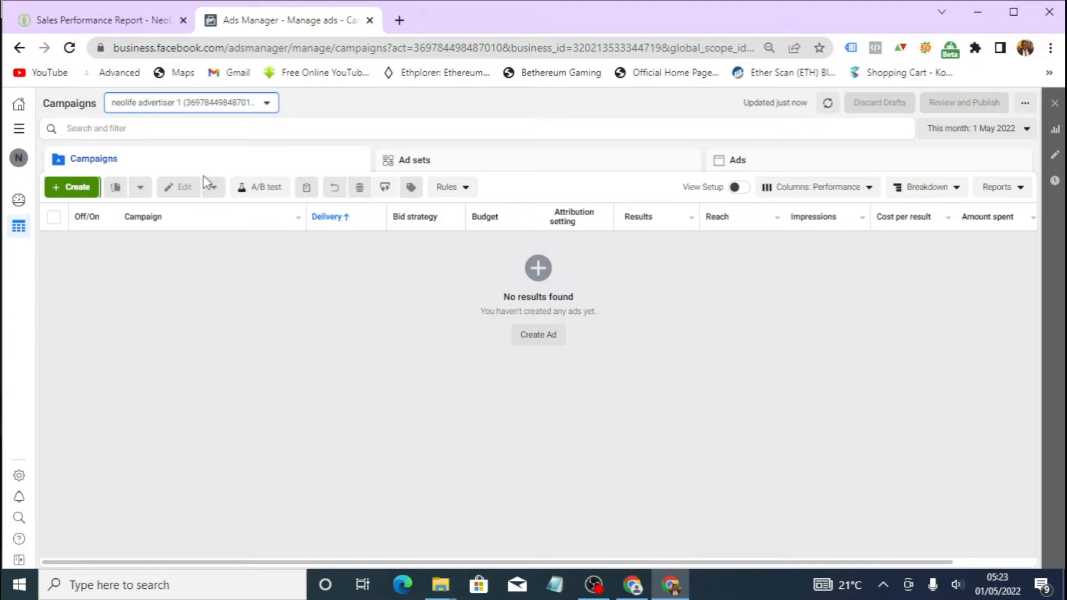
# - Start a new campaign with the Conversions objective
pyautogui.click(71, 192)
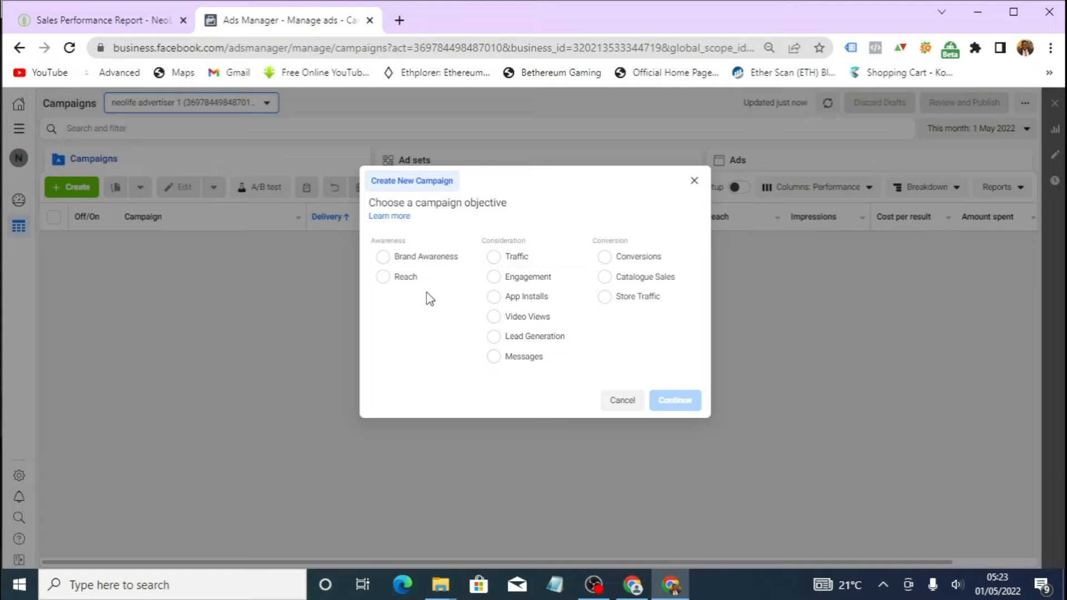
pyautogui.click(606, 259)
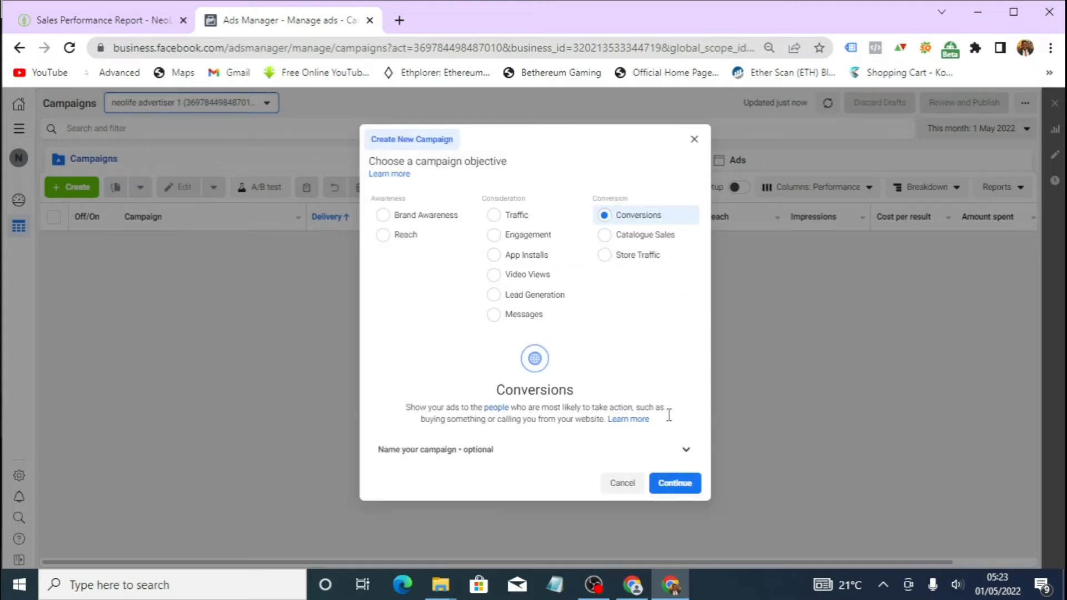
pyautogui.click(683, 493)
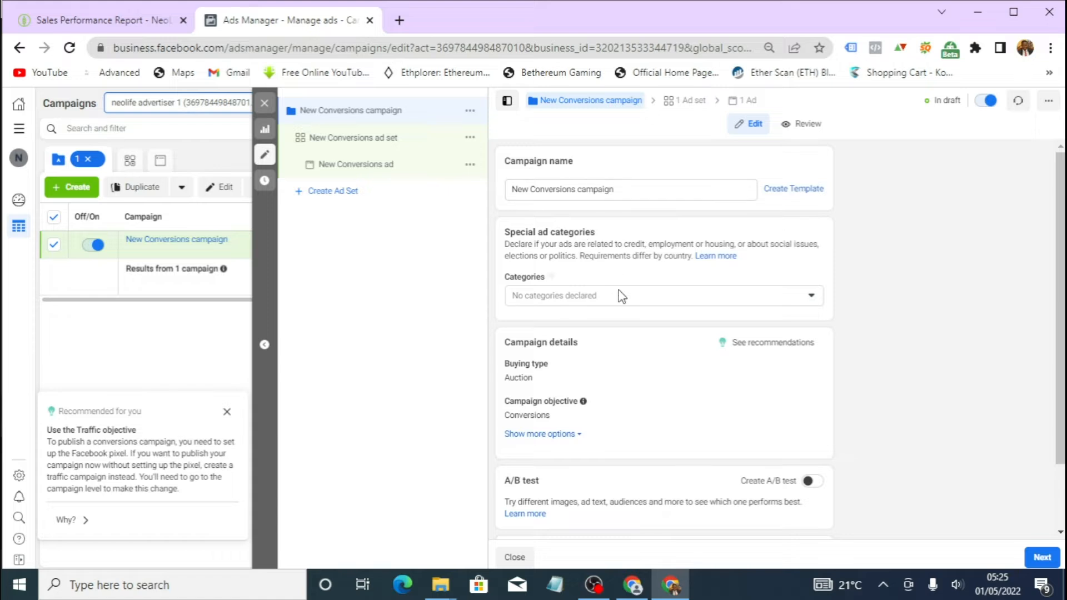
# - Rename the campaign to example 1
pyautogui.scroll(-1, 609, 322)
pyautogui.scroll(1, 609, 316)
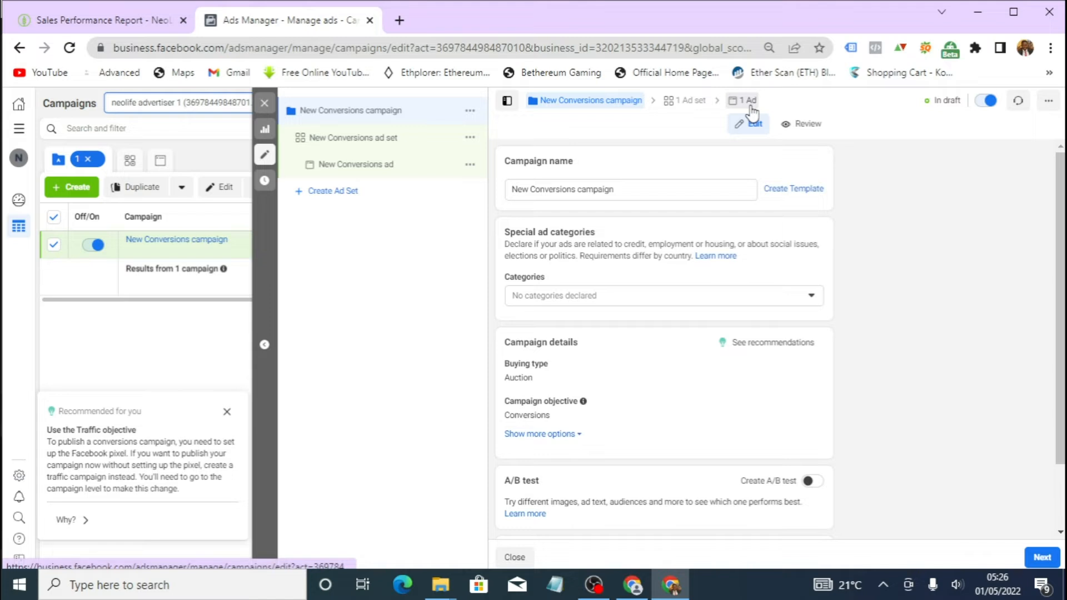
pyautogui.click(656, 184)
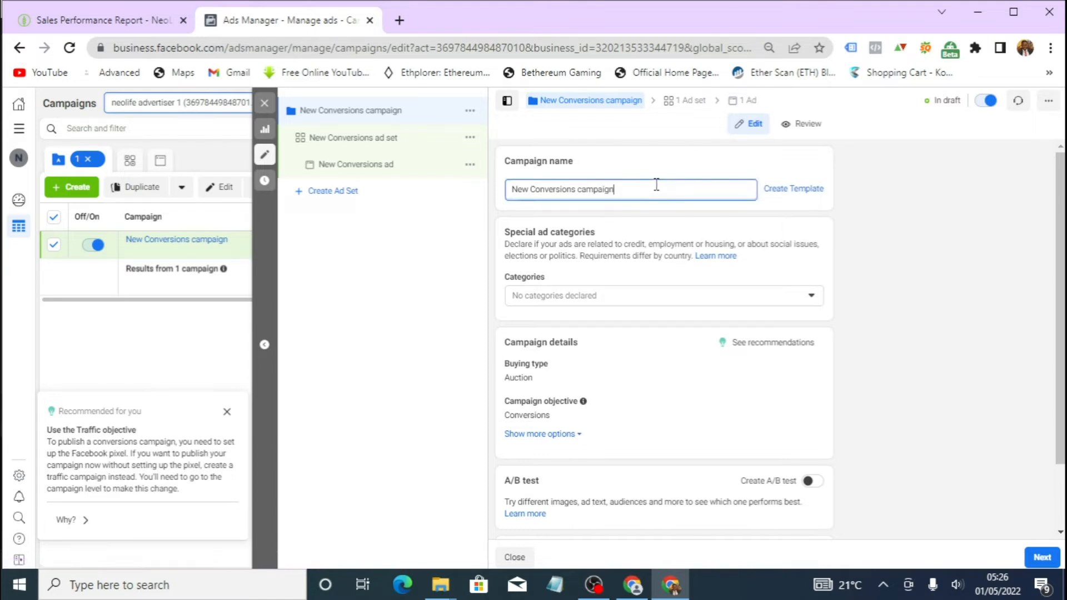
pyautogui.press('BackSpace')
pyautogui.press('BackSpace')
pyautogui.press('BackSpace')
pyautogui.press('BackSpace')
pyautogui.press('BackSpace')
pyautogui.press('BackSpace')
pyautogui.press('BackSpace')
pyautogui.press('BackSpace')
pyautogui.press('BackSpace')
pyautogui.press('BackSpace')
pyautogui.press('BackSpace')
pyautogui.press('BackSpace')
pyautogui.press('BackSpace')
pyautogui.press('BackSpace')
pyautogui.press('BackSpace')
pyautogui.press('BackSpace')
pyautogui.press('BackSpace')
pyautogui.press('BackSpace')
pyautogui.press('BackSpace')
pyautogui.press('BackSpace')
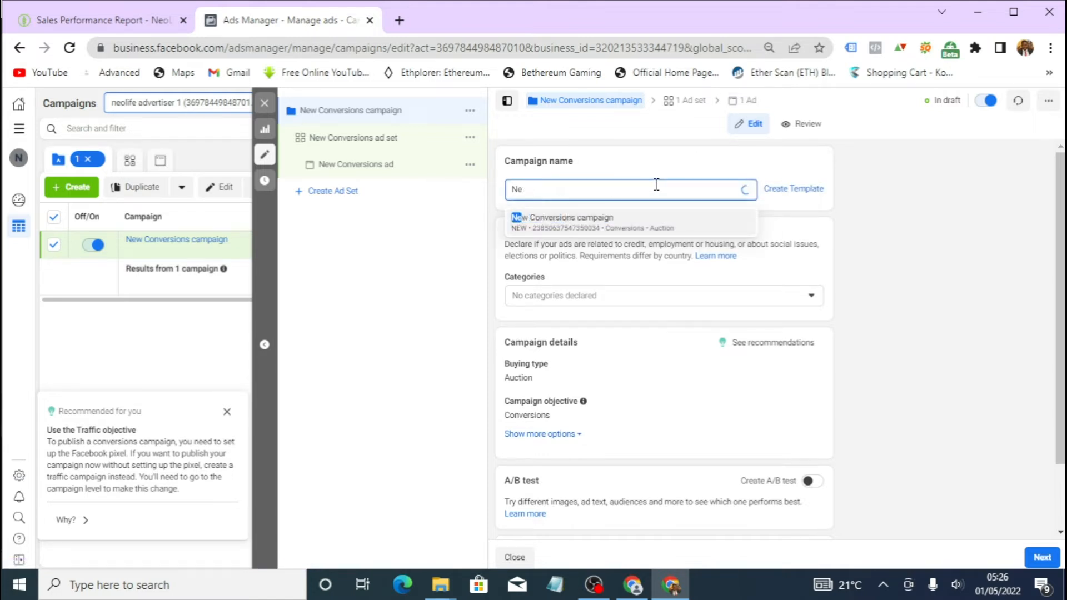
pyautogui.write('exampl')
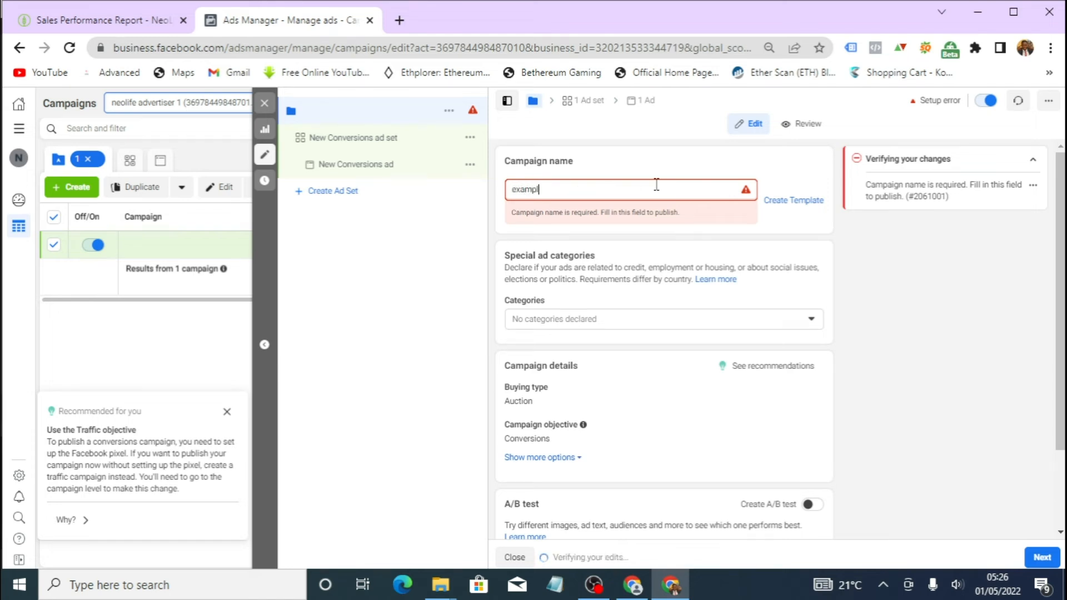
pyautogui.write('e 1')
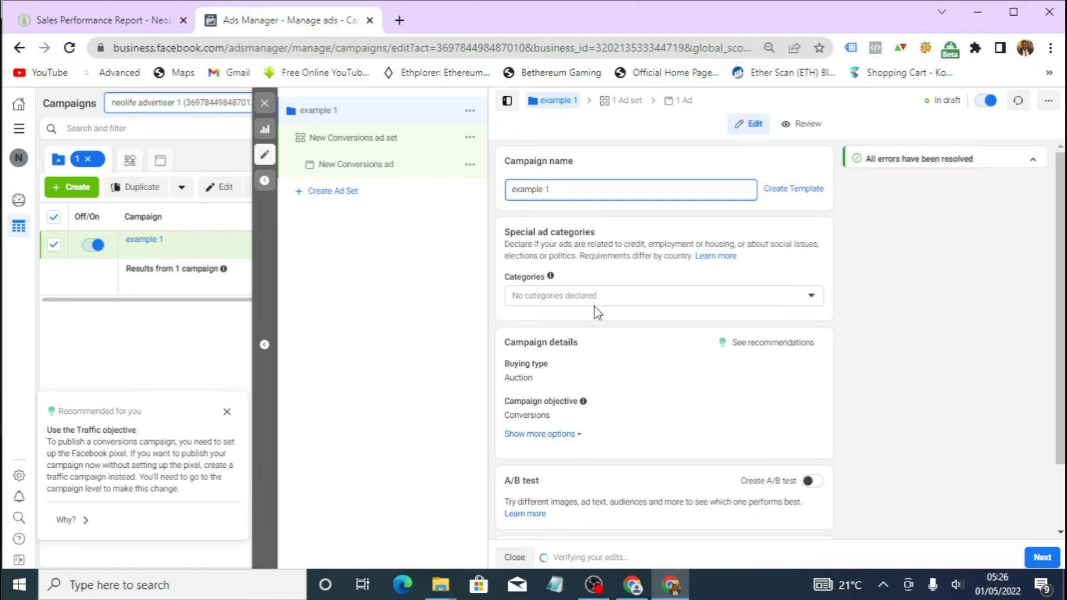
# - Turn on campaign budget optimisation
pyautogui.scroll(-1, 567, 300)
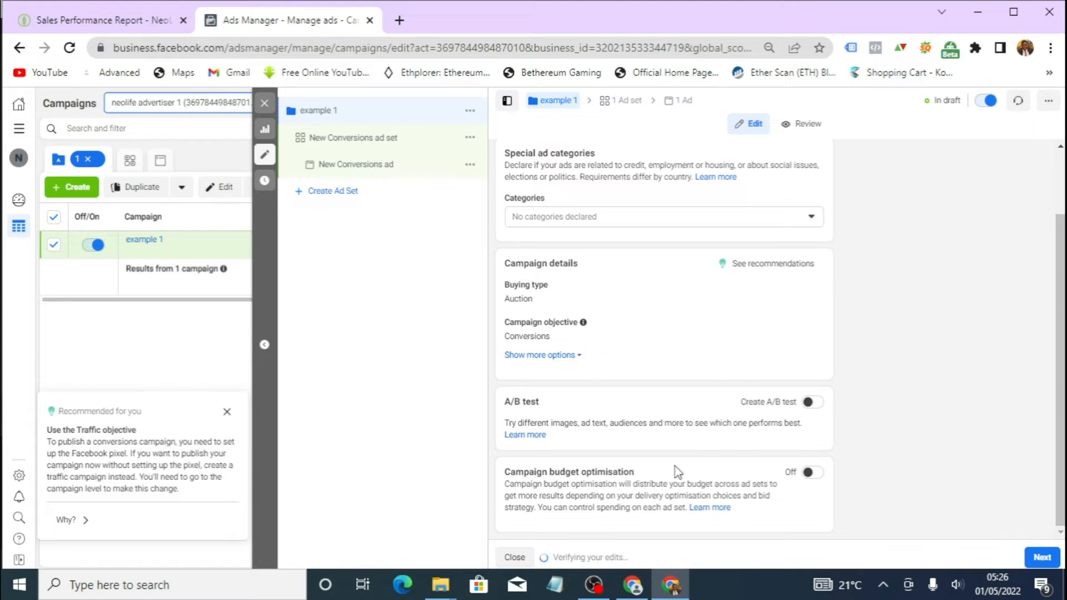
pyautogui.moveTo(1061, 349)
pyautogui.mouseDown()
pyautogui.moveTo(1059, 323)
pyautogui.moveTo(1059, 367)
pyautogui.mouseUp()
pyautogui.click(812, 473)
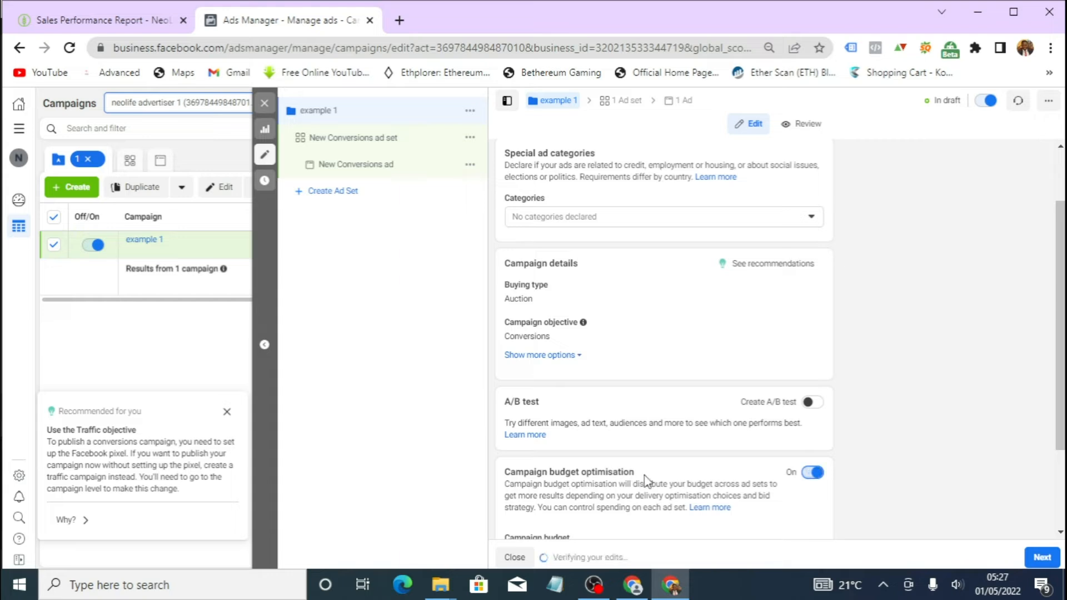
# - Review the campaign budget and bid strategy settings, and proceed to the ad set
pyautogui.scroll(-2, 815, 437)
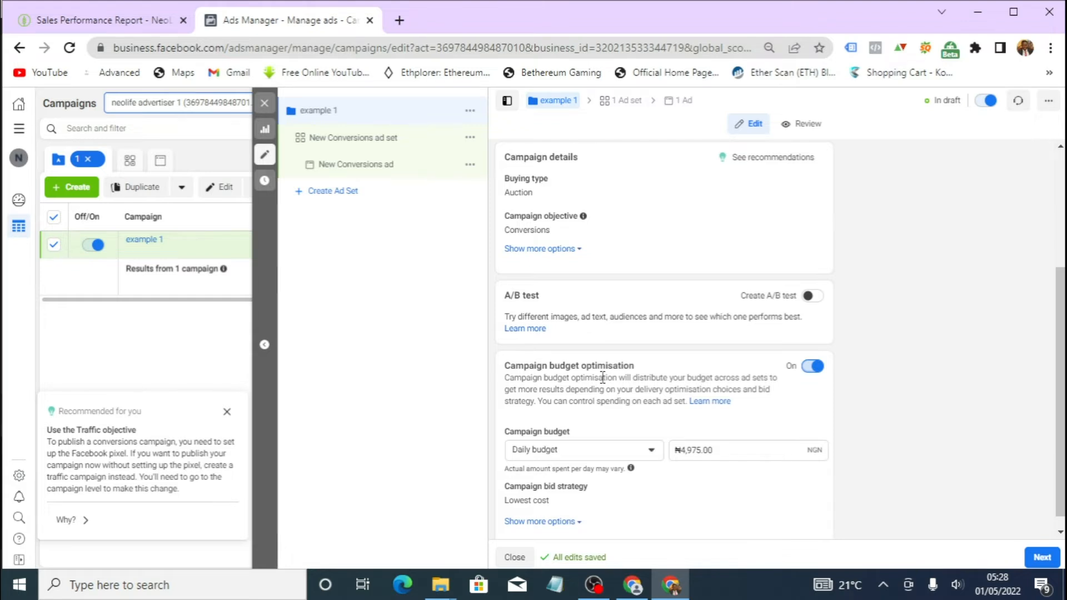
pyautogui.scroll(-1, 602, 378)
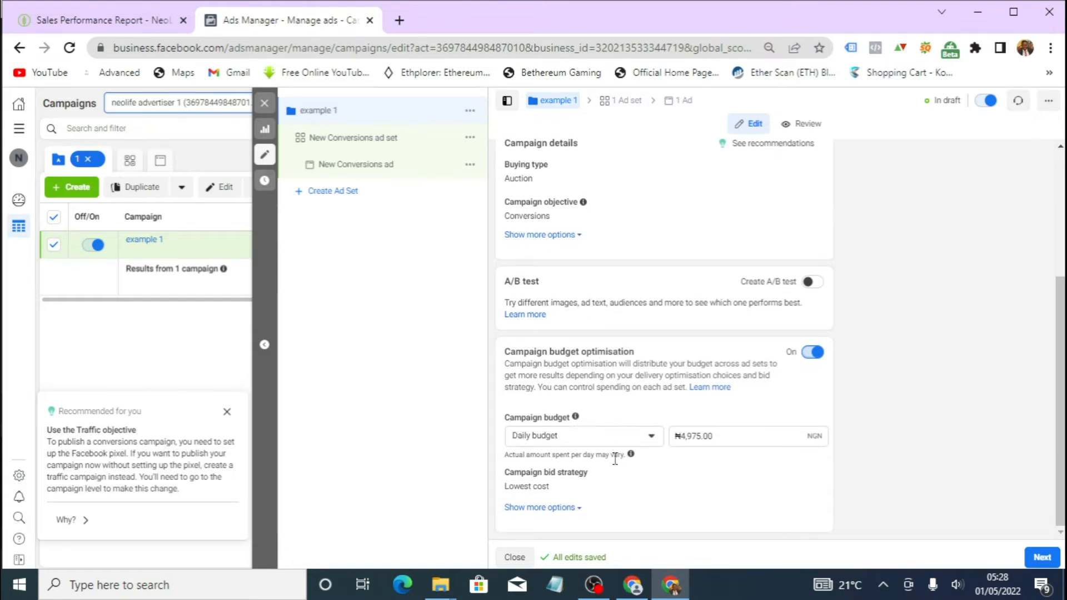
pyautogui.scroll(4, 584, 389)
pyautogui.scroll(-4, 580, 361)
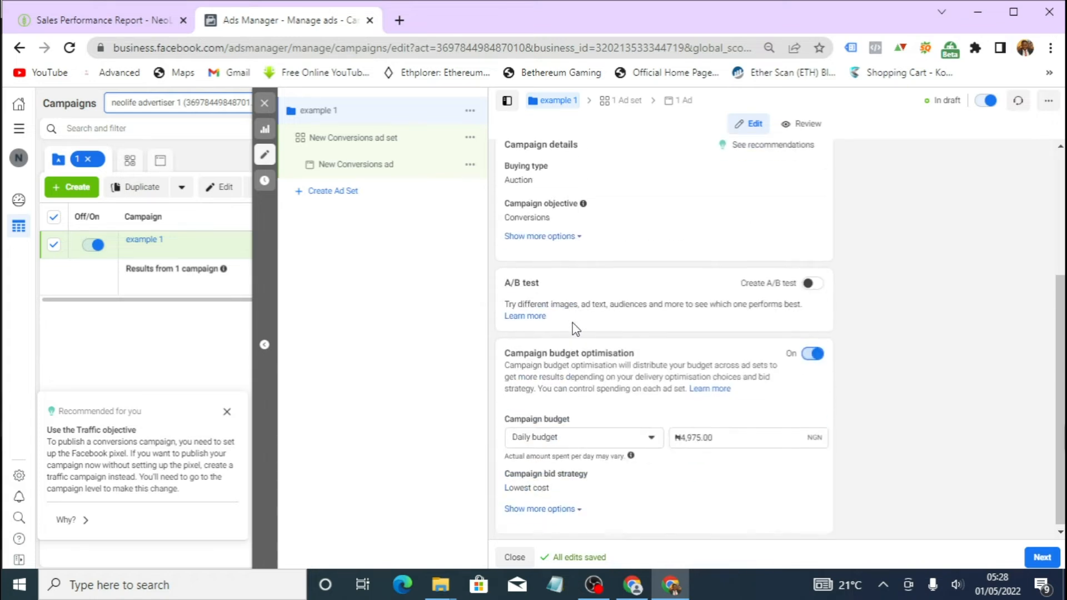
pyautogui.scroll(4, 580, 315)
pyautogui.scroll(-4, 580, 315)
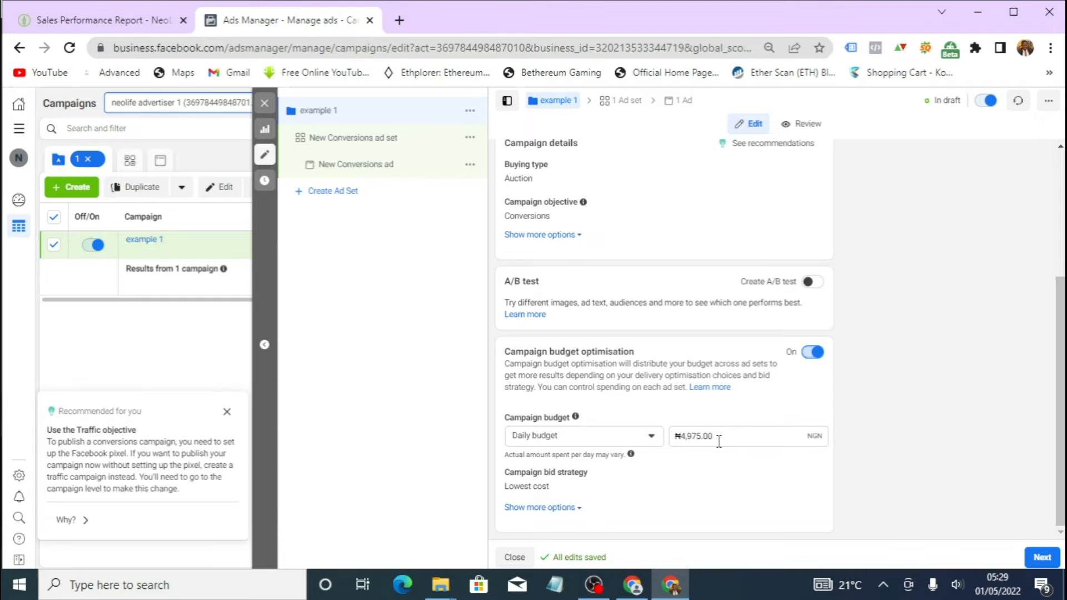
pyautogui.click(1039, 559)
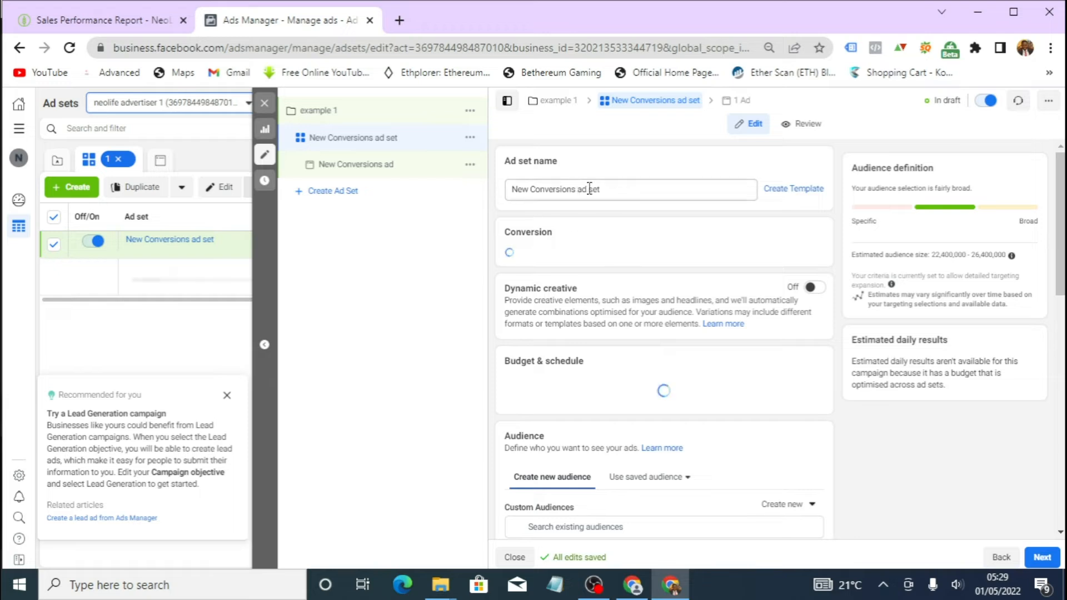
# - Rename the ad set to example ad set 1
pyautogui.click(616, 189)
pyautogui.press('BackSpace')
pyautogui.press('BackSpace')
pyautogui.press('BackSpace')
pyautogui.press('BackSpace')
pyautogui.press('BackSpace')
pyautogui.press('BackSpace')
pyautogui.press('BackSpace')
pyautogui.press('BackSpace')
pyautogui.press('BackSpace')
pyautogui.press('BackSpace')
pyautogui.press('BackSpace')
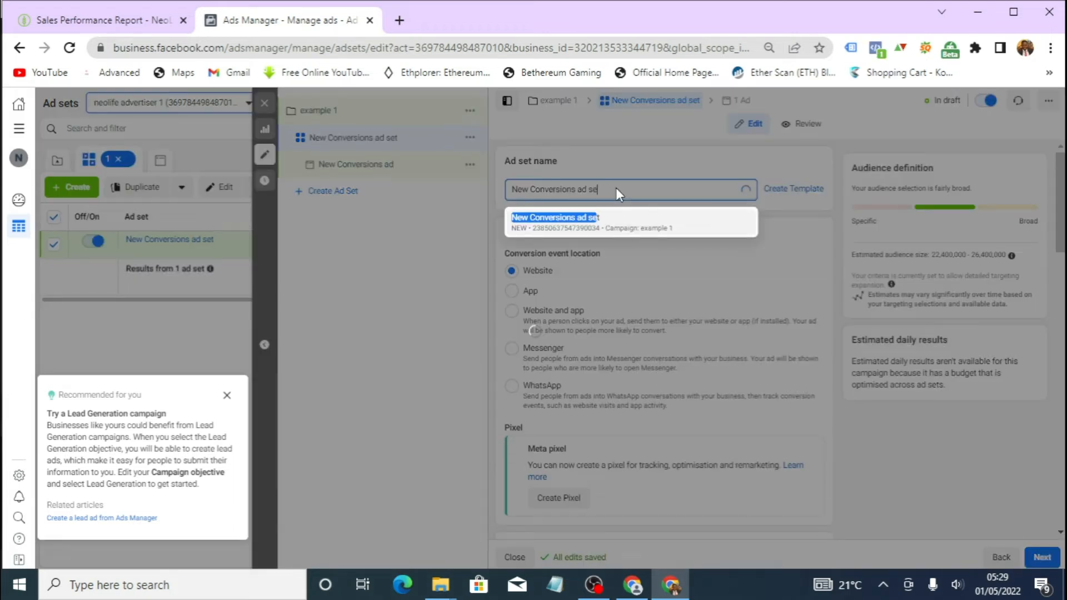
pyautogui.press('BackSpace')
pyautogui.press('BackSpace')
pyautogui.press('BackSpace')
pyautogui.press('BackSpace')
pyautogui.press('BackSpace')
pyautogui.press('BackSpace')
pyautogui.press('BackSpace')
pyautogui.press('BackSpace')
pyautogui.press('BackSpace')
pyautogui.press('BackSpace')
pyautogui.press('BackSpace')
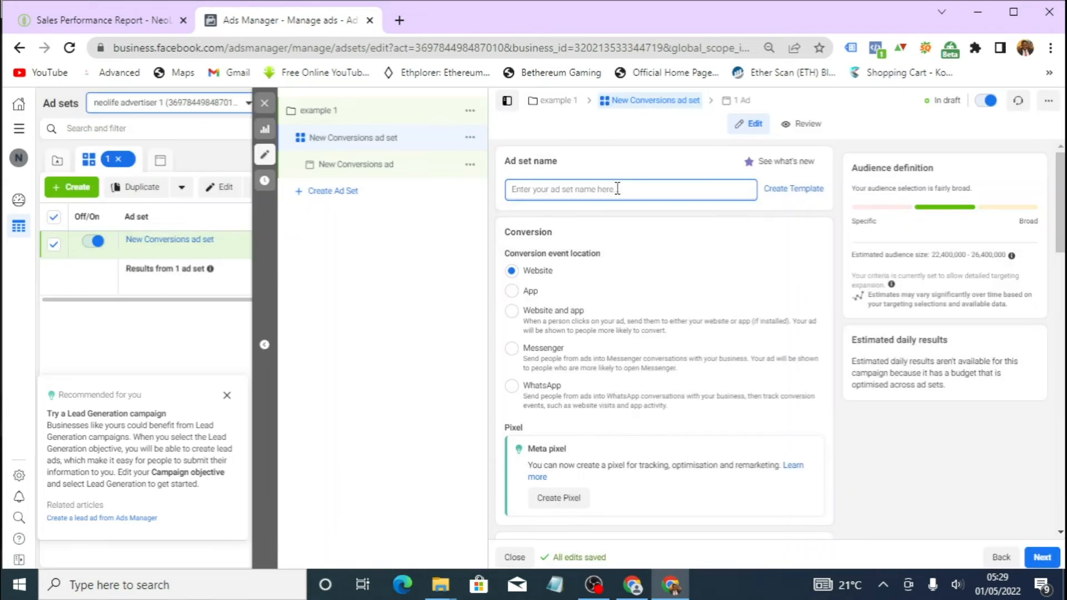
pyautogui.write('example ad')
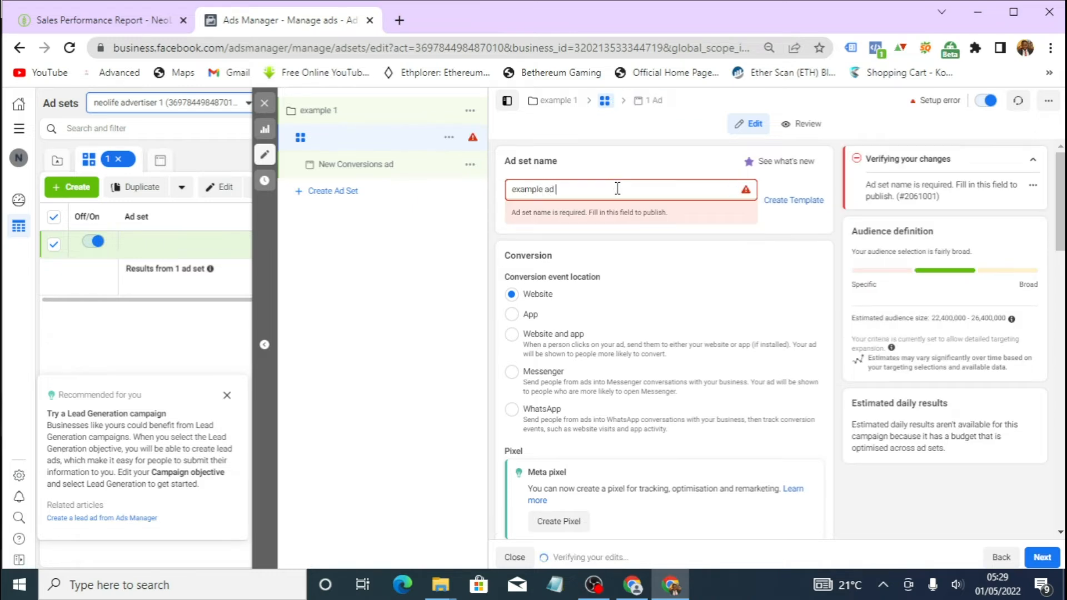
pyautogui.write(' set 1')
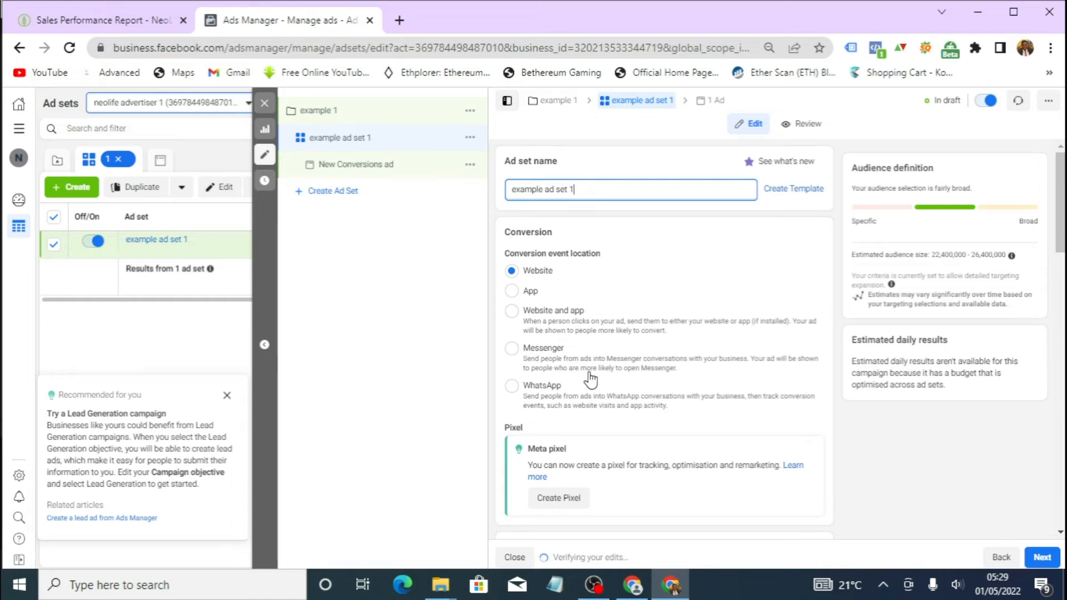
# - Add Lagos, Lagos State as a target location for the audience
pyautogui.scroll(-5, 590, 380)
pyautogui.scroll(-5, 582, 324)
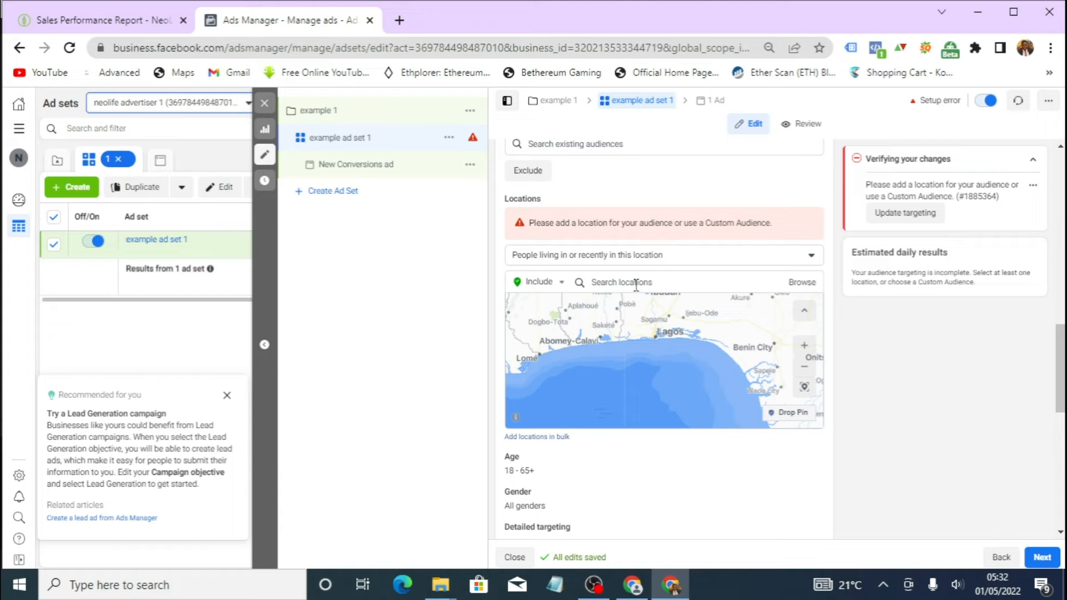
pyautogui.click(636, 284)
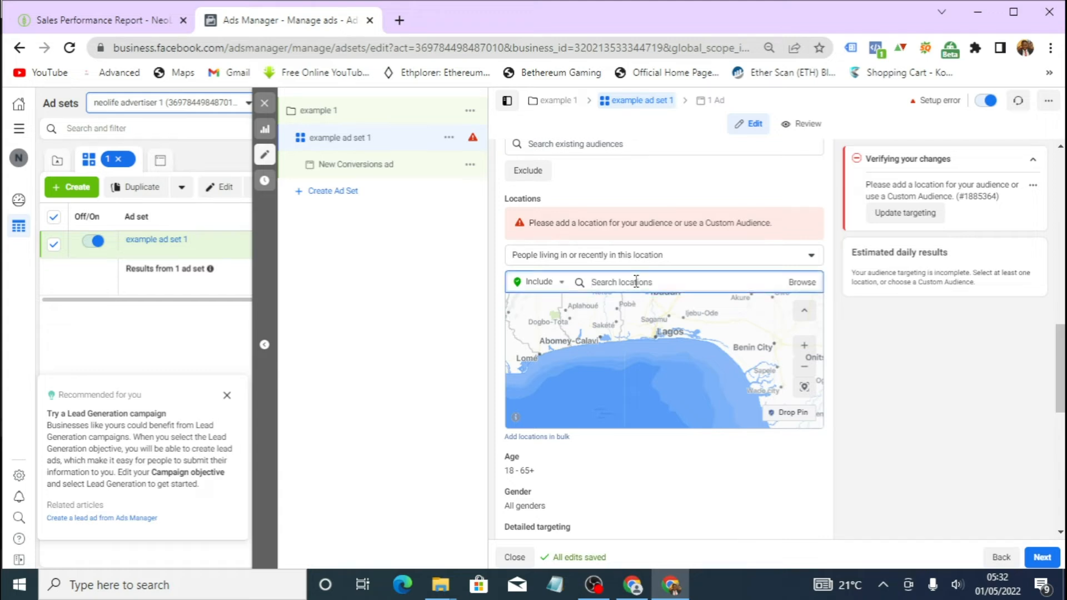
pyautogui.write('lagos')
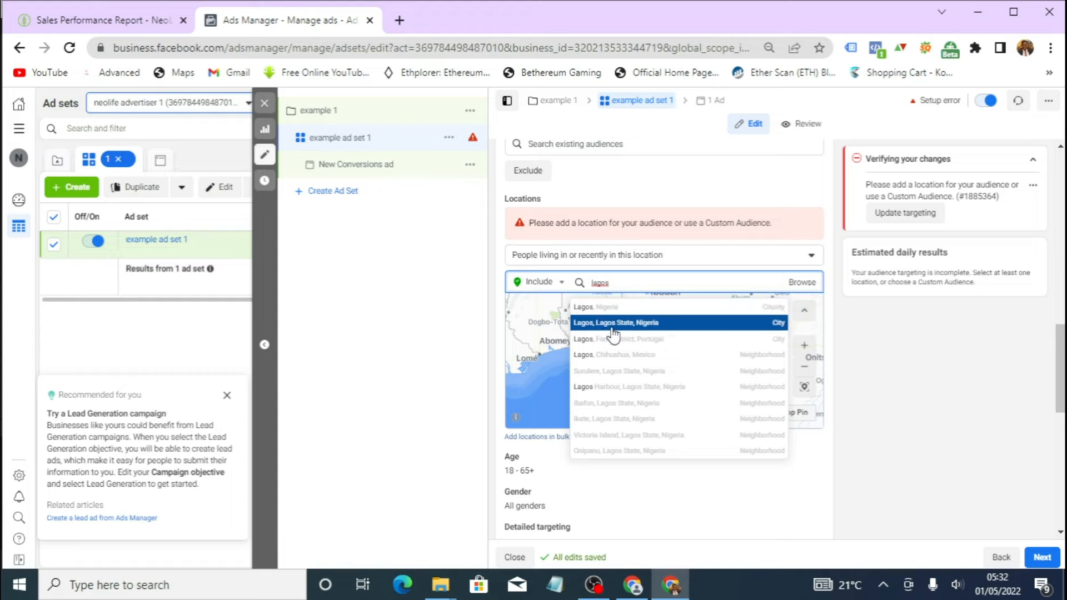
pyautogui.click(704, 325)
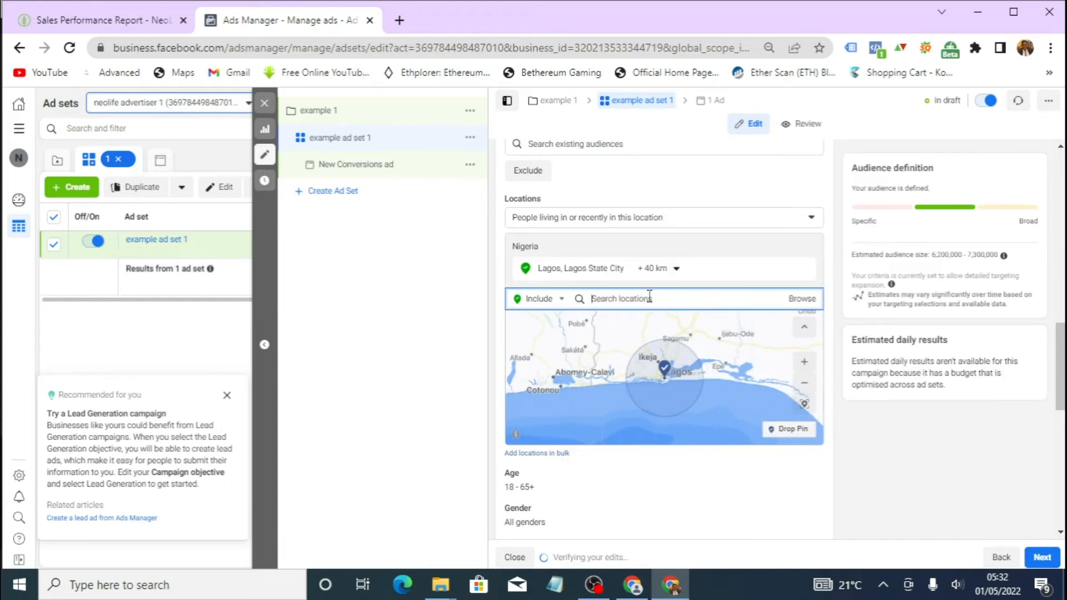
# - Add Abuja, Federal Capital Territory and Port Harcourt, Rivers State as further target locations
pyautogui.write('abuja')
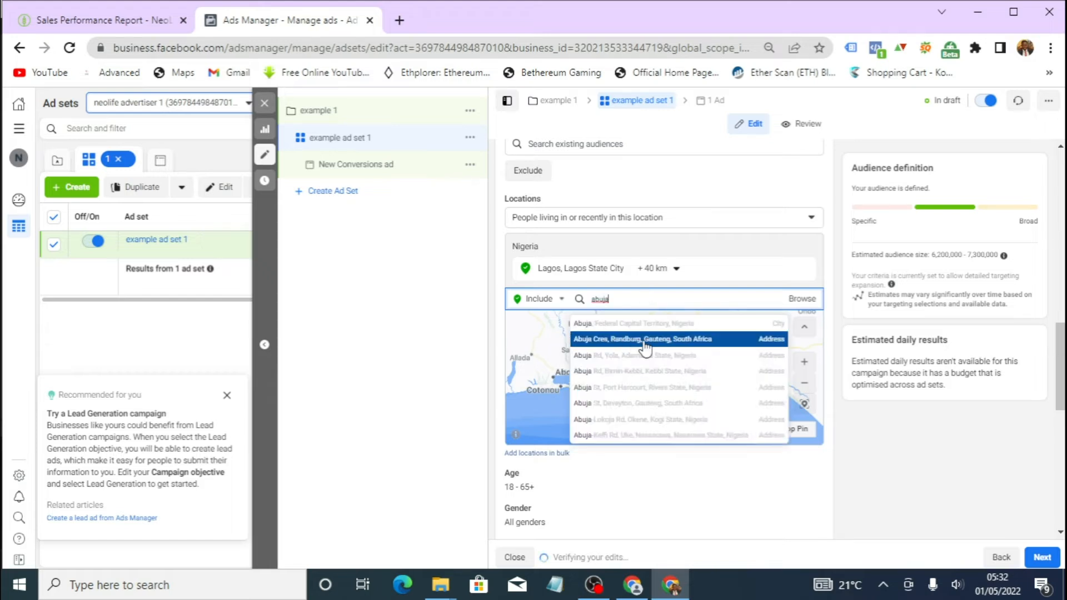
pyautogui.click(635, 322)
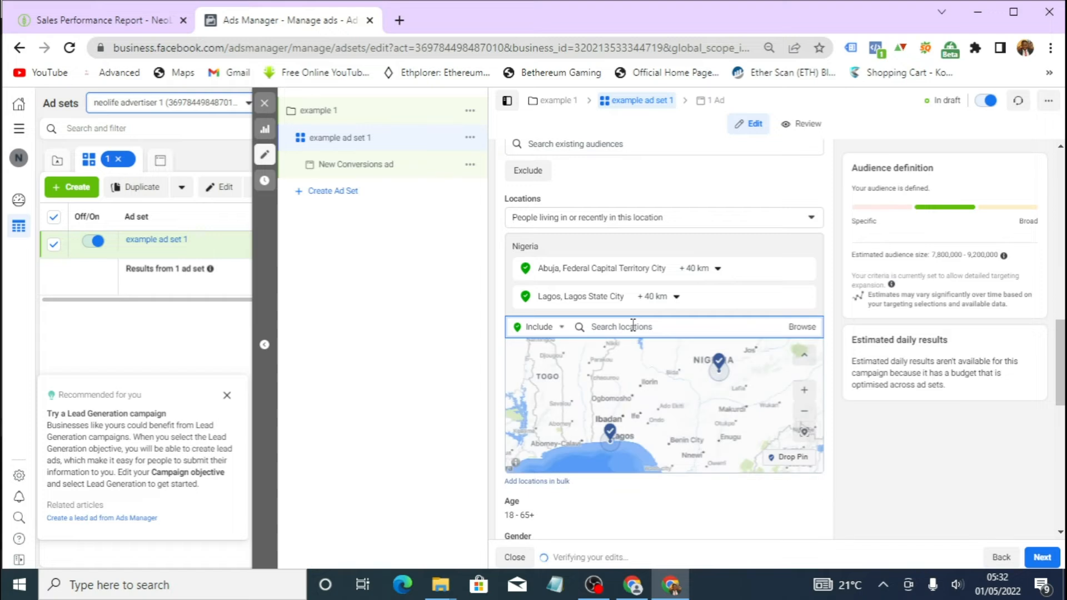
pyautogui.write('portha')
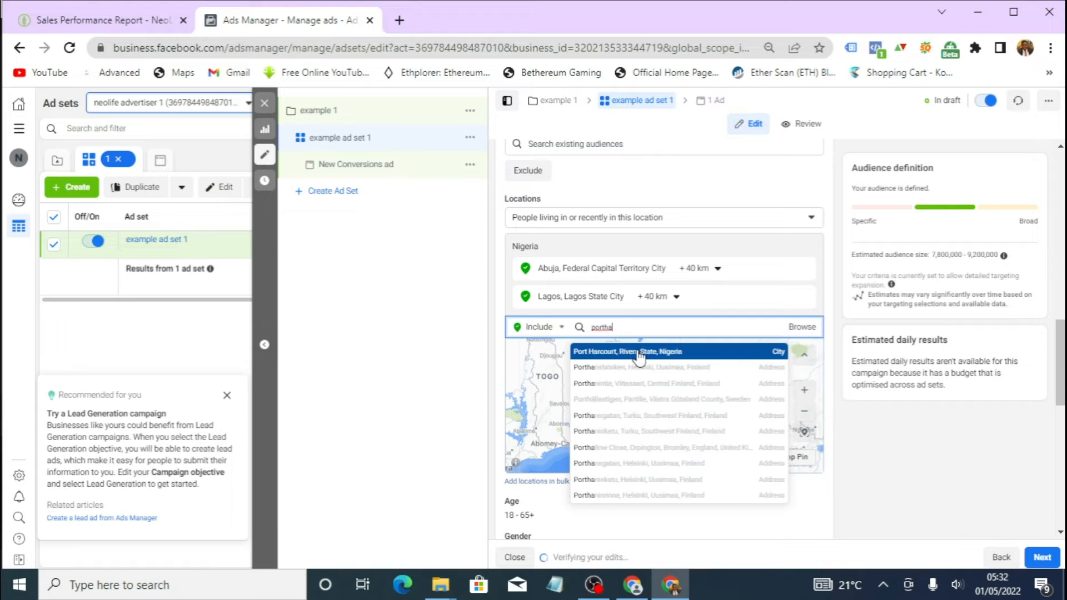
pyautogui.click(638, 353)
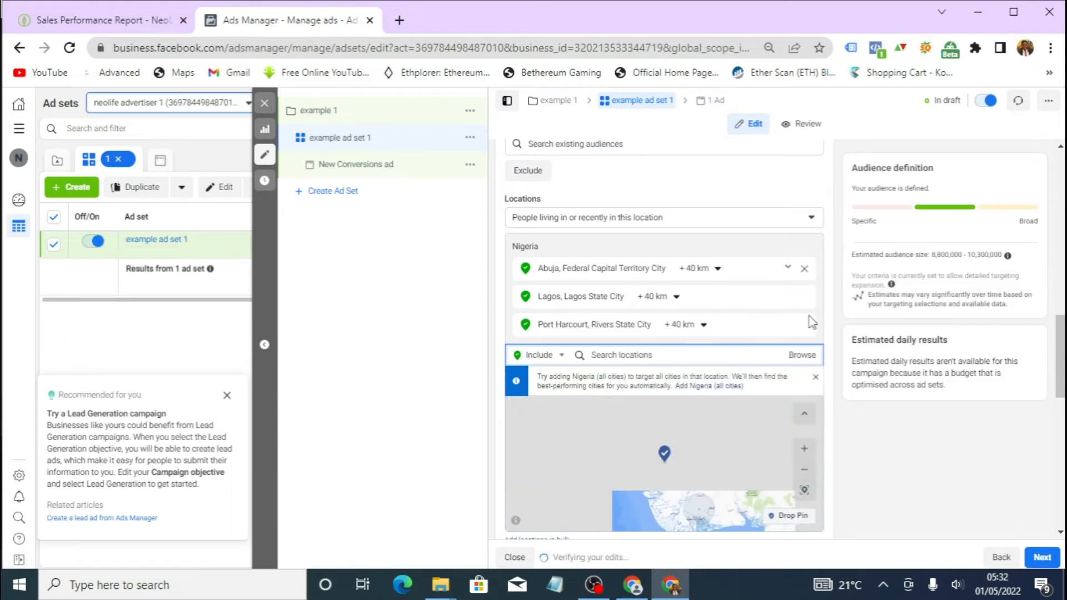
# - Set the audience age range to 20 through 45
pyautogui.scroll(-4, 811, 388)
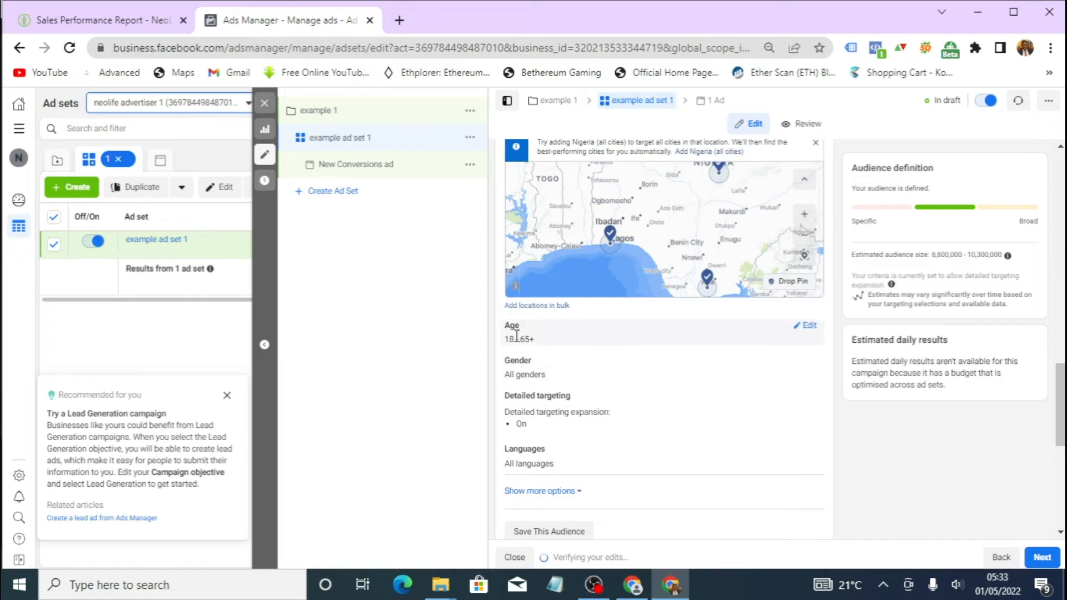
pyautogui.click(807, 328)
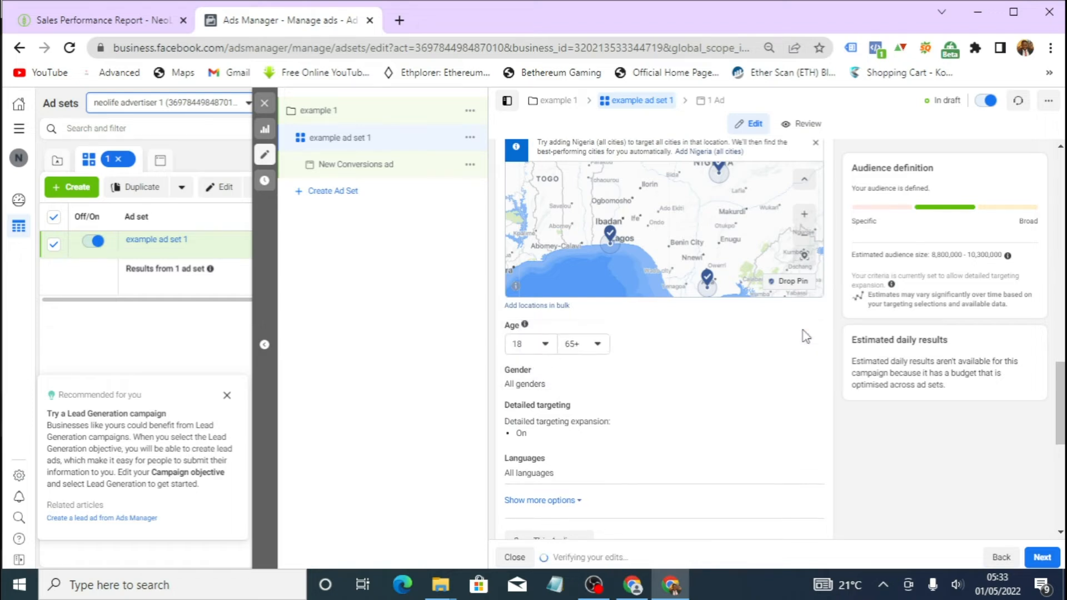
pyautogui.click(544, 345)
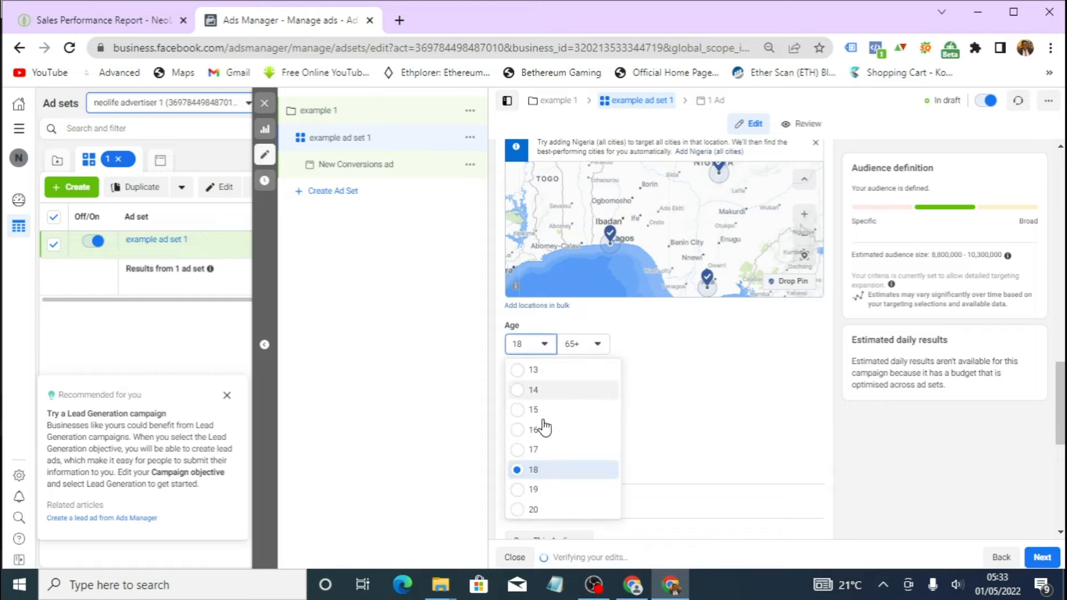
pyautogui.scroll(-2, 536, 483)
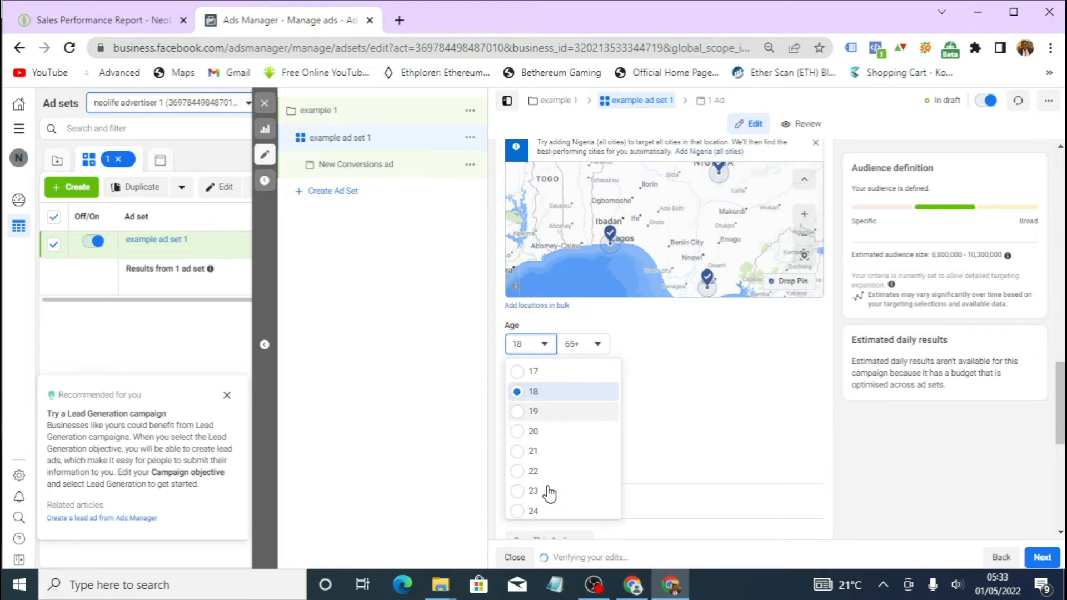
pyautogui.click(534, 434)
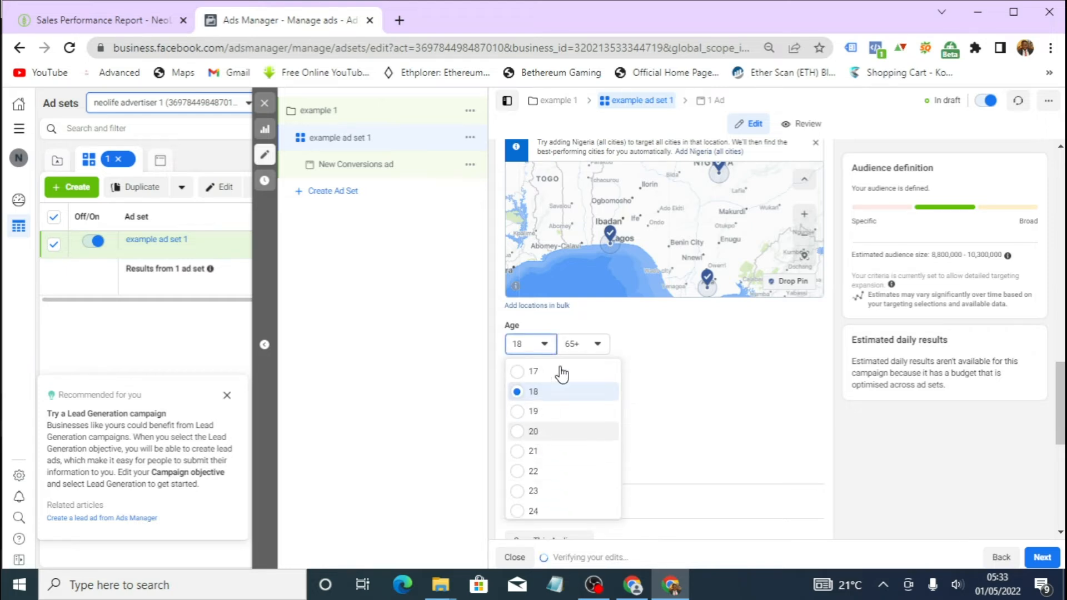
pyautogui.click(591, 347)
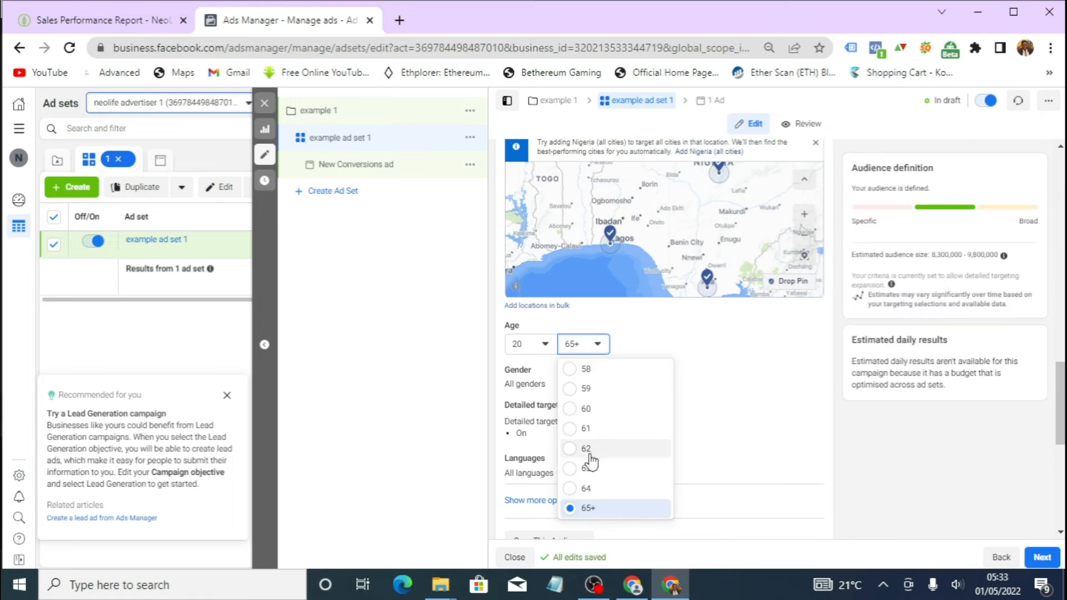
pyautogui.scroll(5, 588, 453)
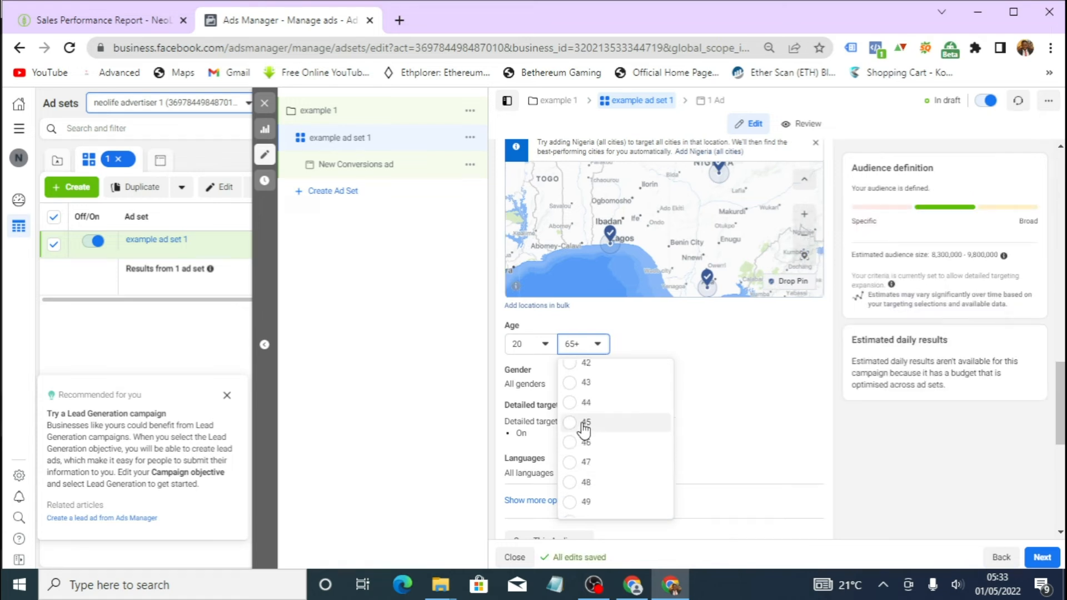
pyautogui.click(578, 423)
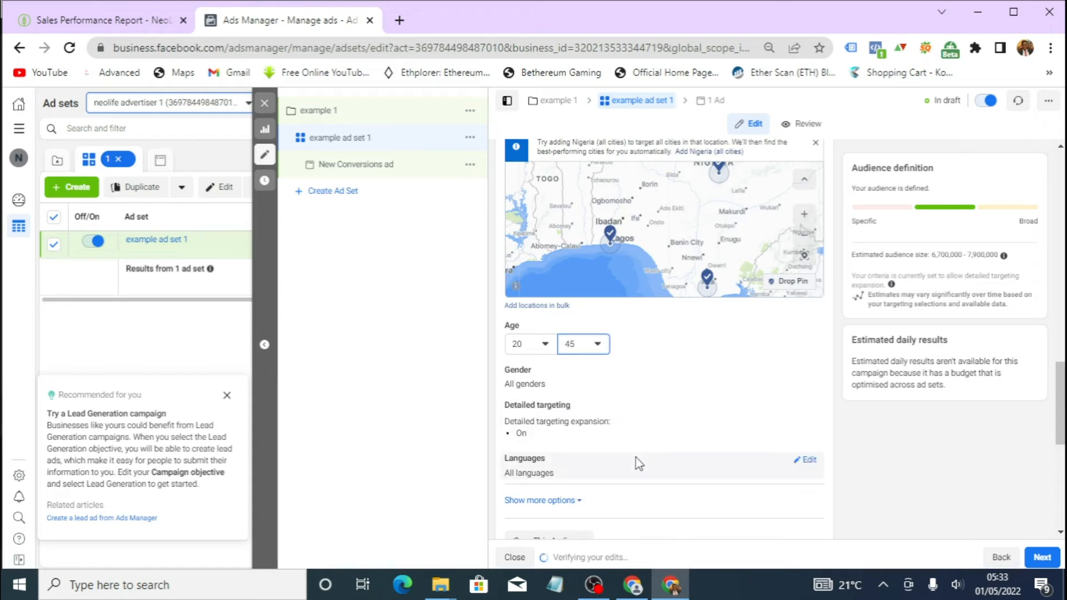
# - Review the ad set's audience settings for locations, age, gender and detailed targeting
pyautogui.scroll(-1, 625, 459)
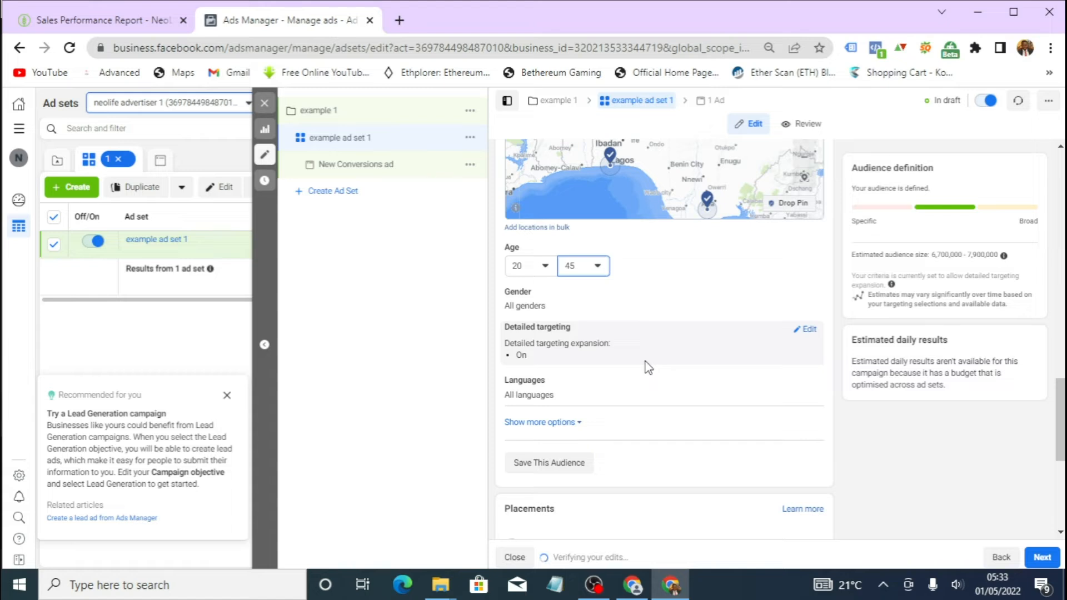
pyautogui.scroll(-3, 648, 367)
pyautogui.scroll(2, 613, 367)
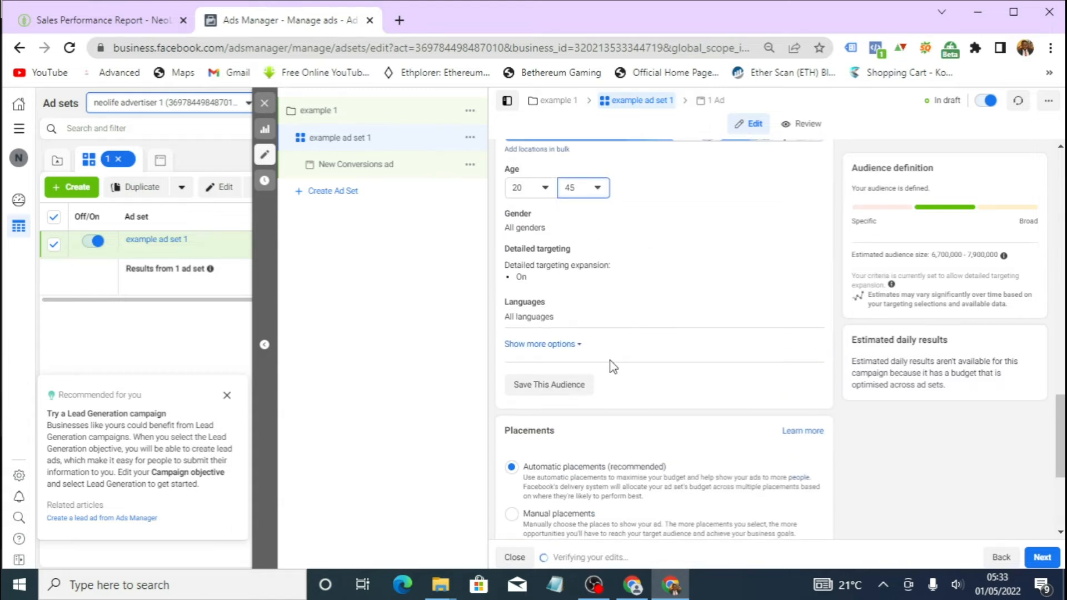
pyautogui.scroll(2, 613, 367)
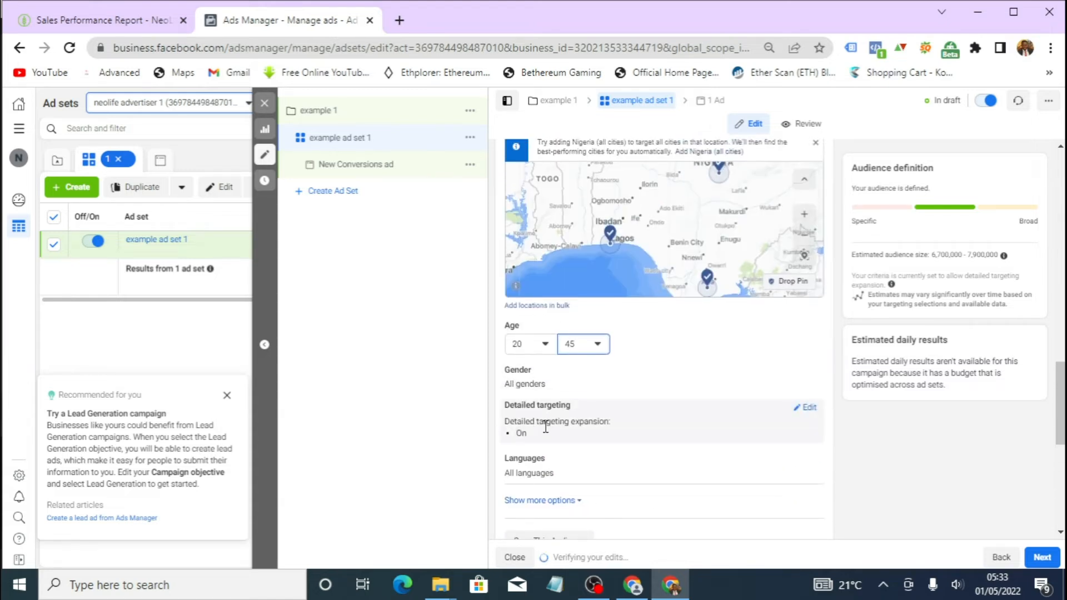
pyautogui.scroll(-1, 550, 417)
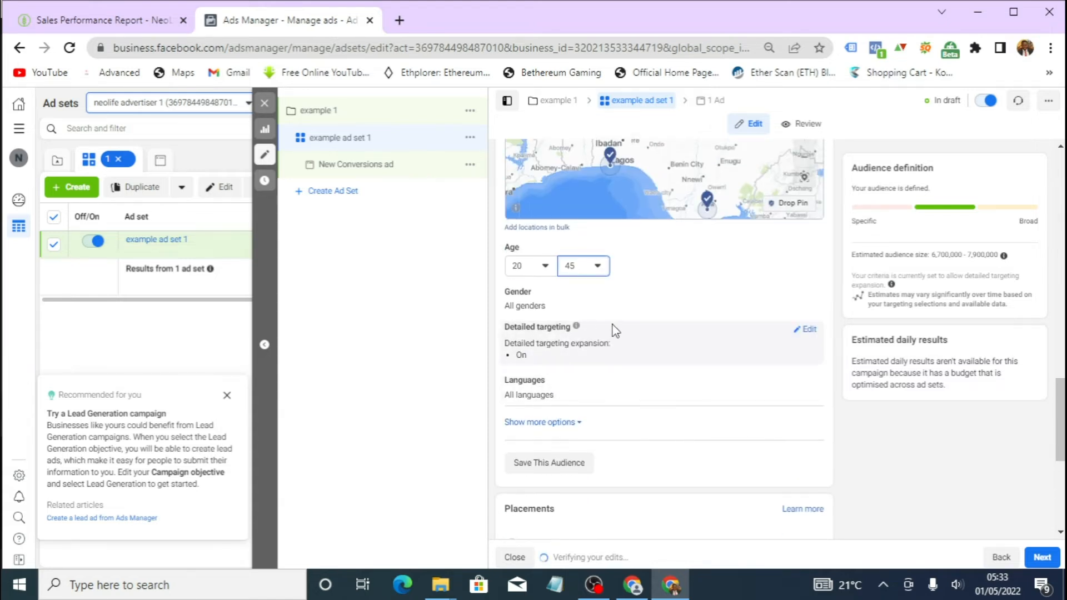
pyautogui.scroll(-4, 612, 324)
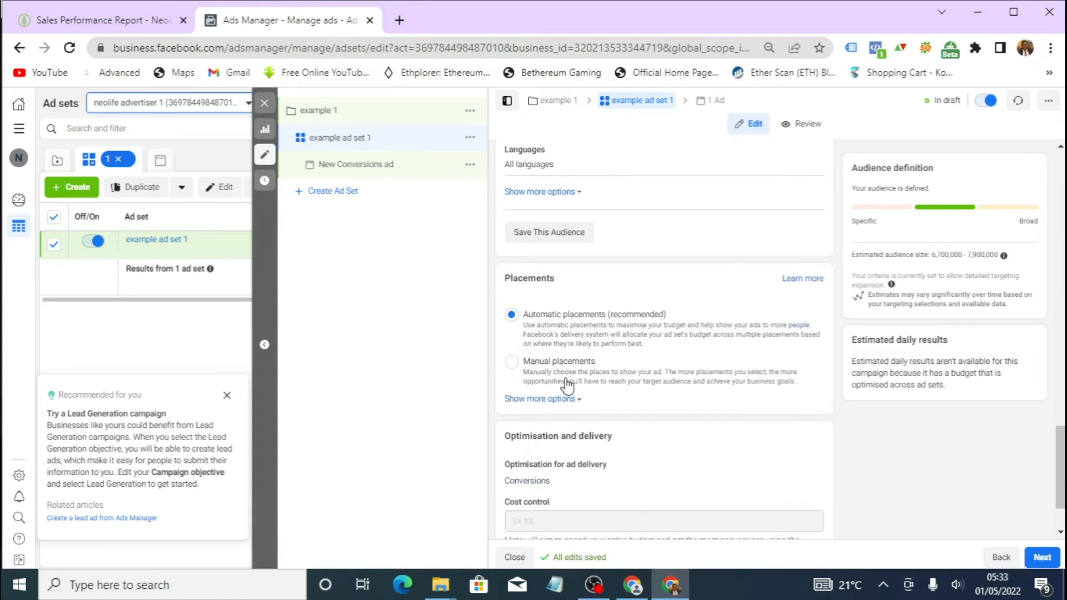
pyautogui.scroll(4, 564, 382)
pyautogui.scroll(7, 571, 383)
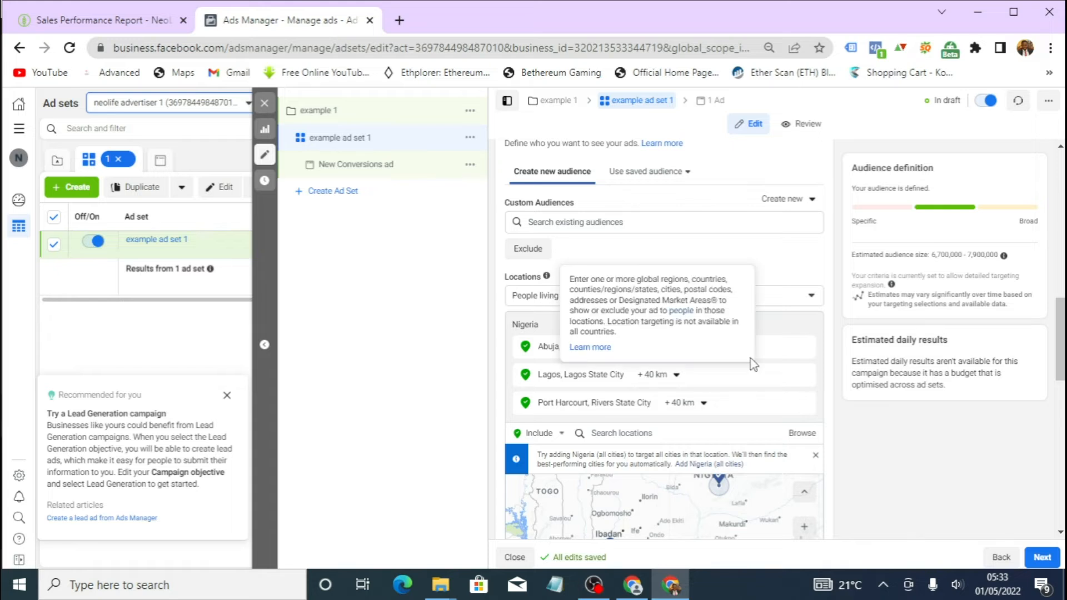
pyautogui.scroll(-3, 718, 439)
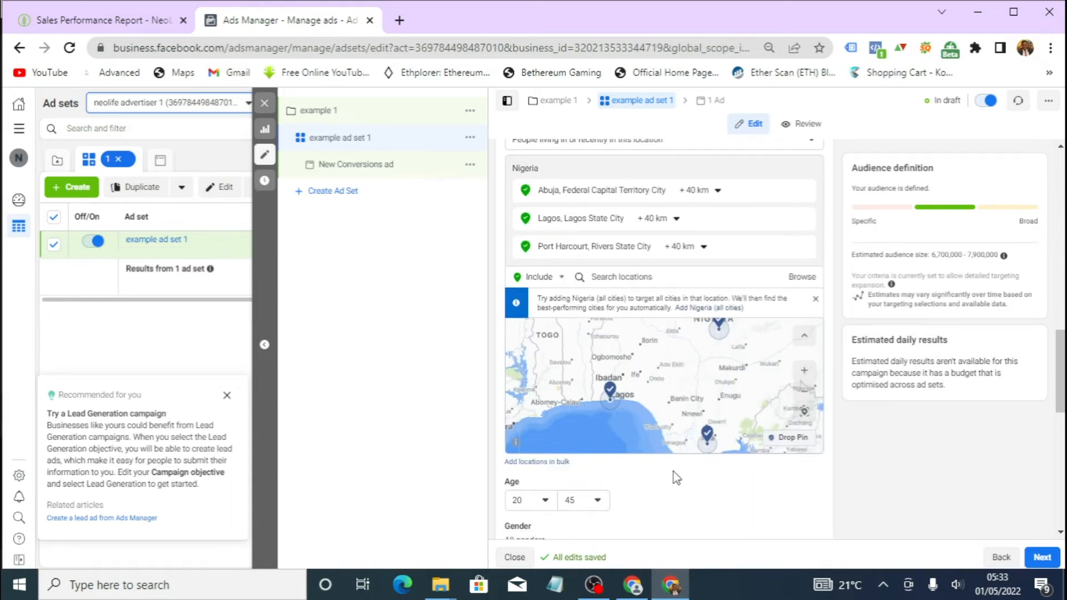
pyautogui.scroll(-4, 674, 476)
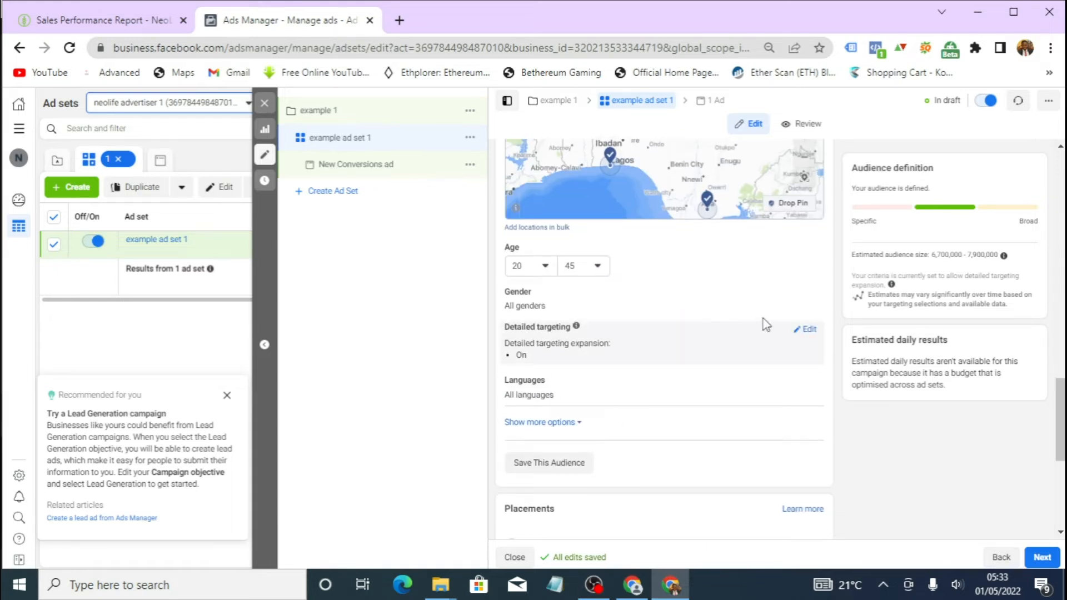
# - Edit the detailed targeting and add the Shoes interest
pyautogui.click(805, 330)
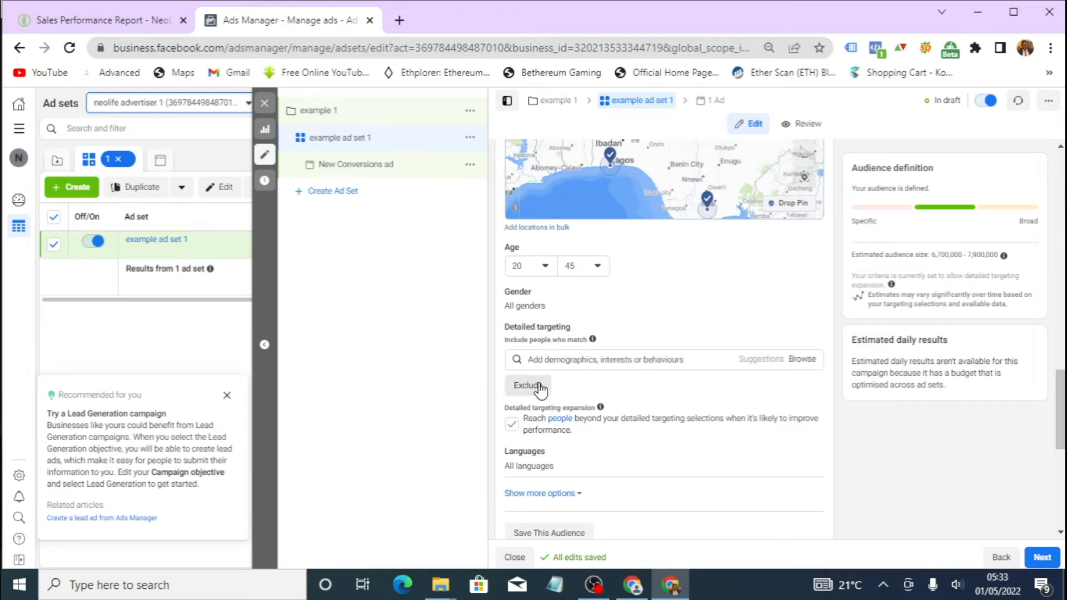
pyautogui.click(581, 356)
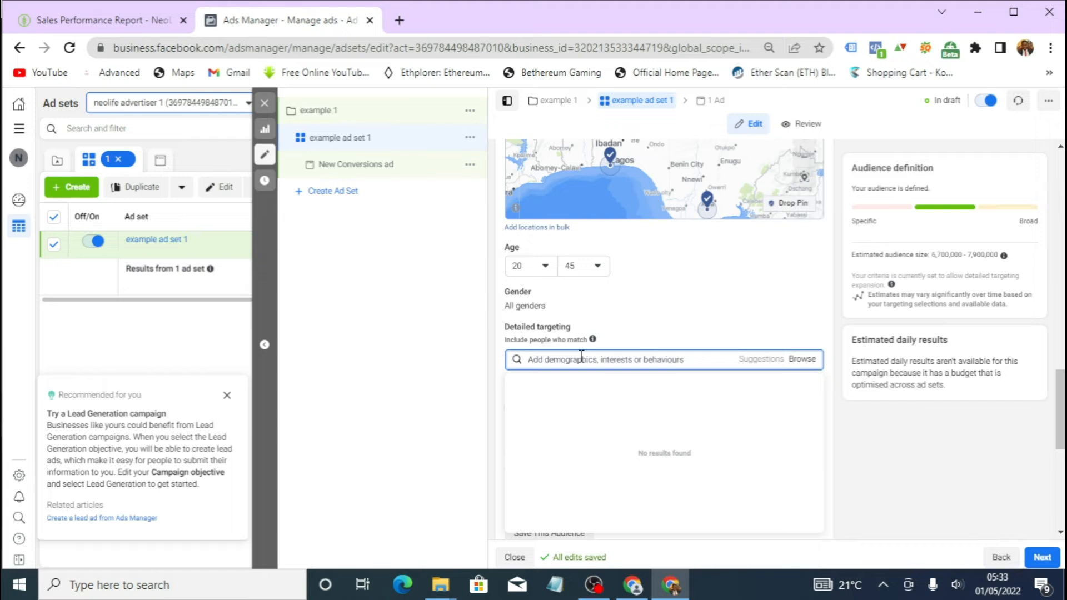
pyautogui.write('s')
pyautogui.press('BackSpace')
pyautogui.write('shoes')
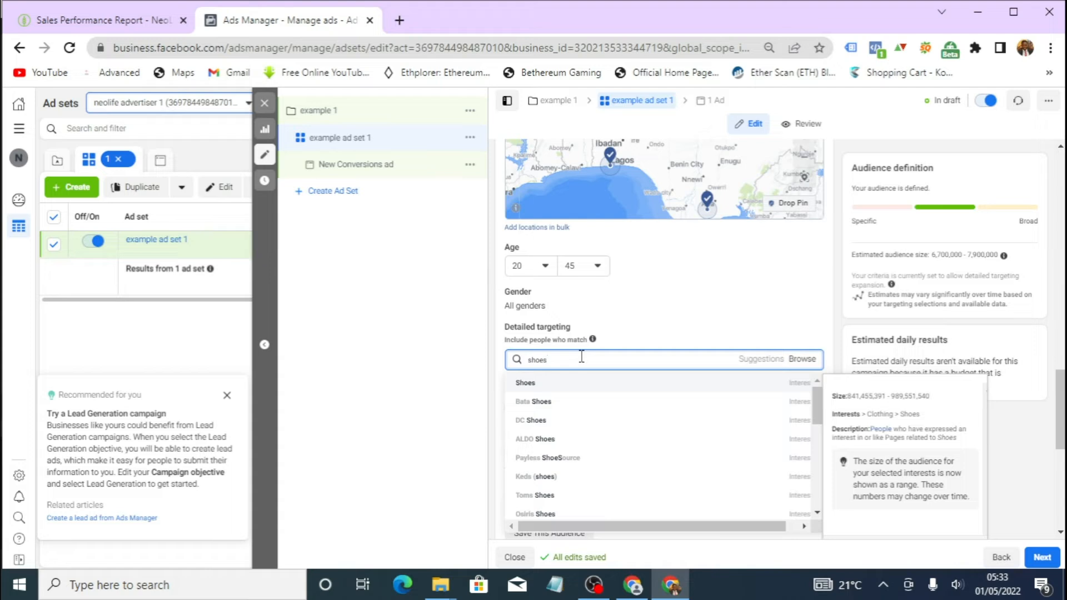
pyautogui.click(563, 385)
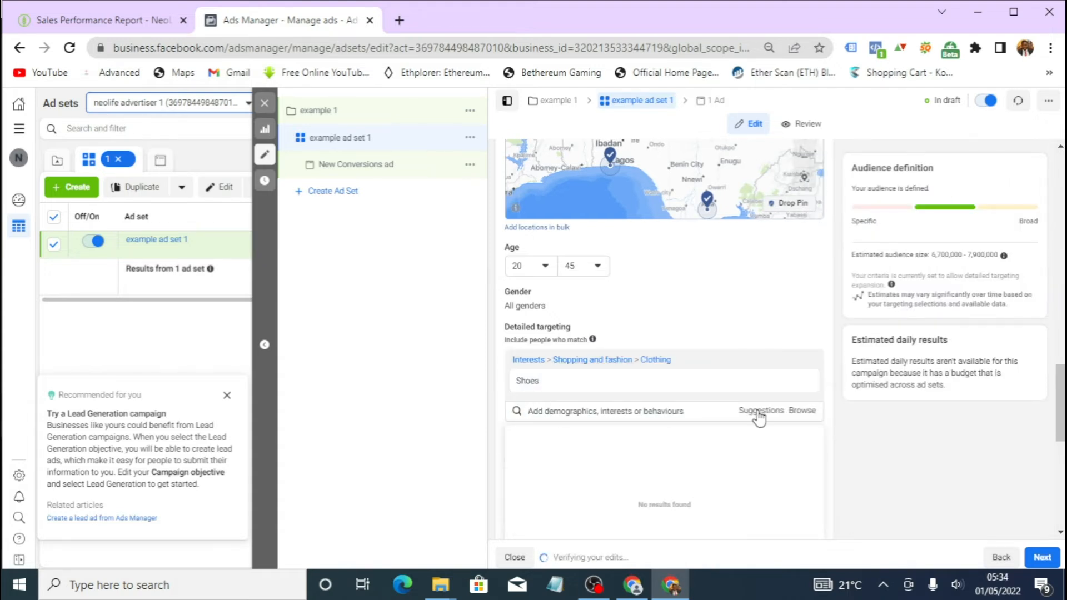
# - Browse the suggested interests and add Footwear to the detailed targeting
pyautogui.click(759, 415)
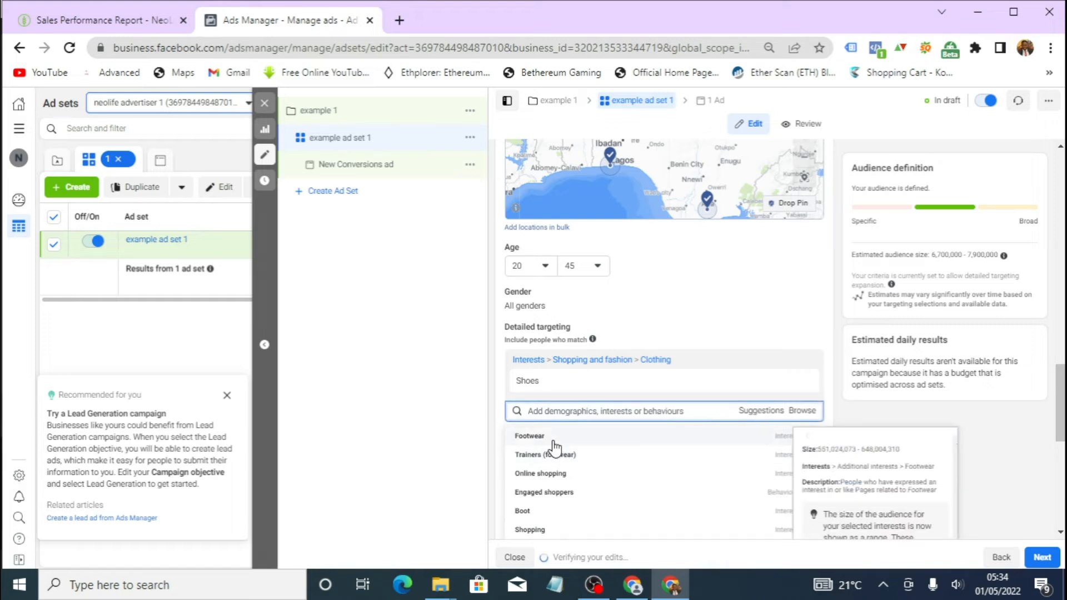
pyautogui.scroll(-3, 547, 475)
pyautogui.scroll(-6, 547, 477)
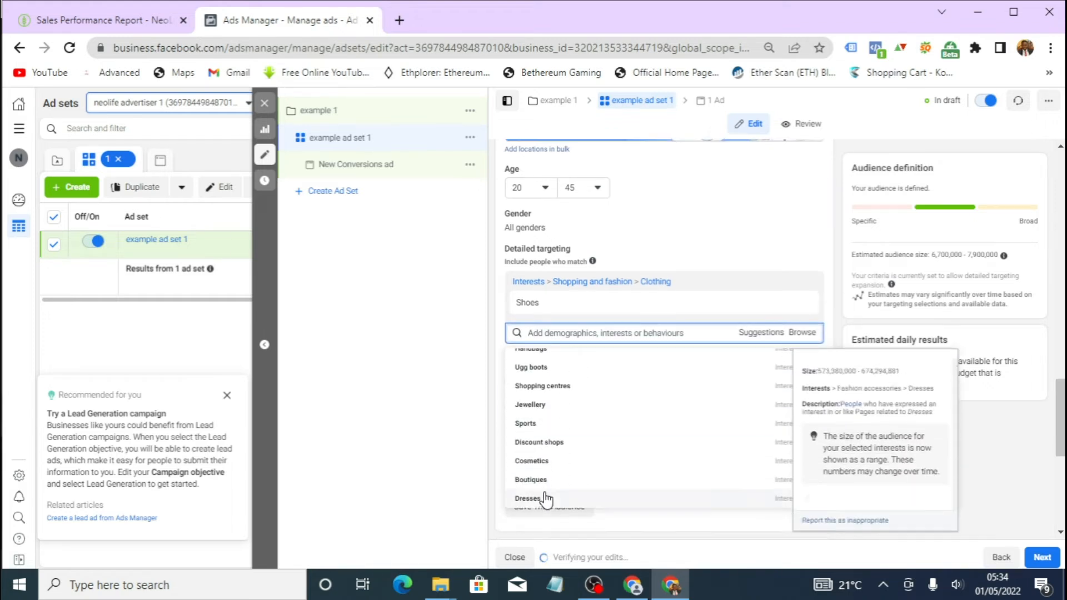
pyautogui.scroll(5, 547, 476)
pyautogui.scroll(5, 550, 447)
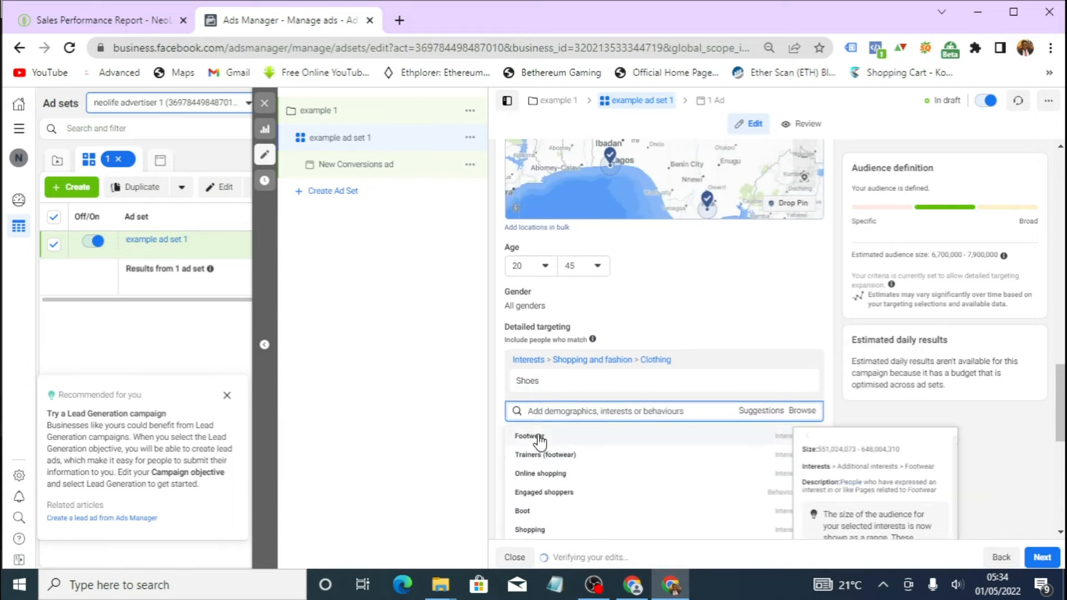
pyautogui.click(529, 437)
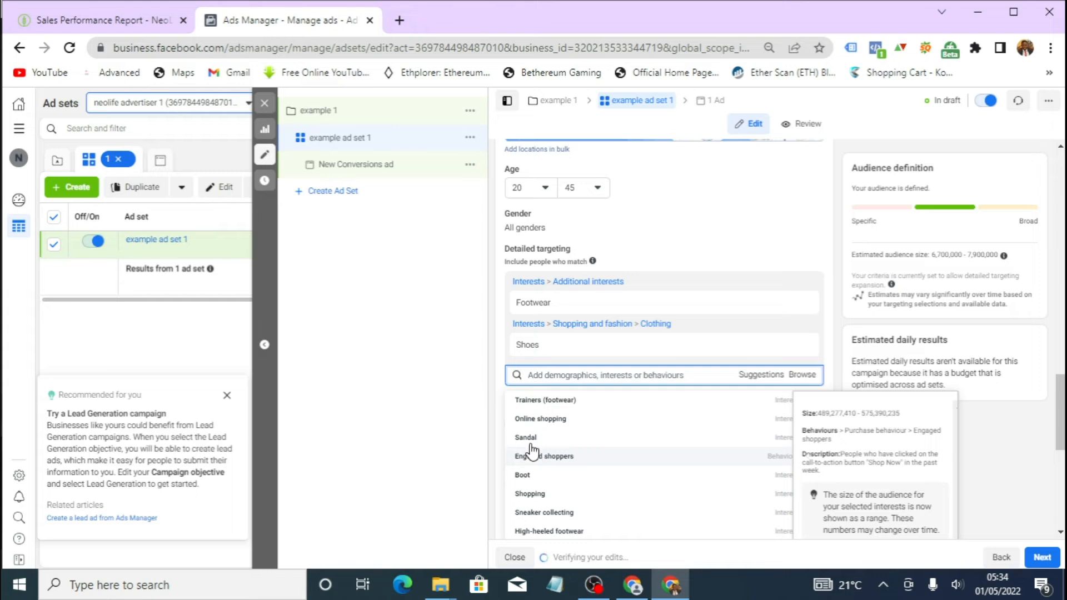
# - Add Online shopping, Sneaker Freaker and Beauty as further detailed targeting interests
pyautogui.click(540, 422)
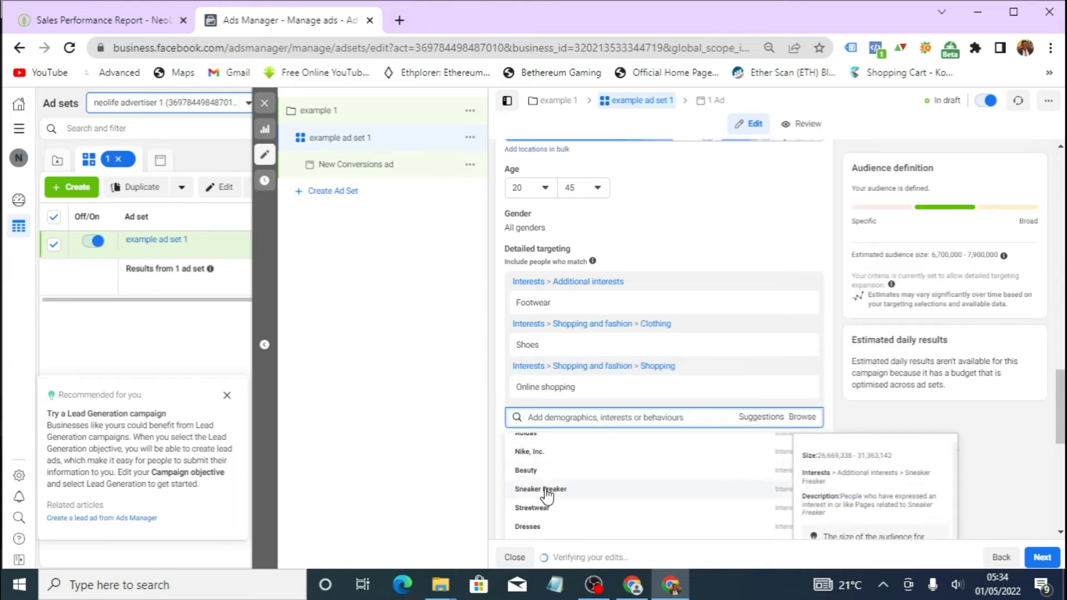
pyautogui.click(546, 490)
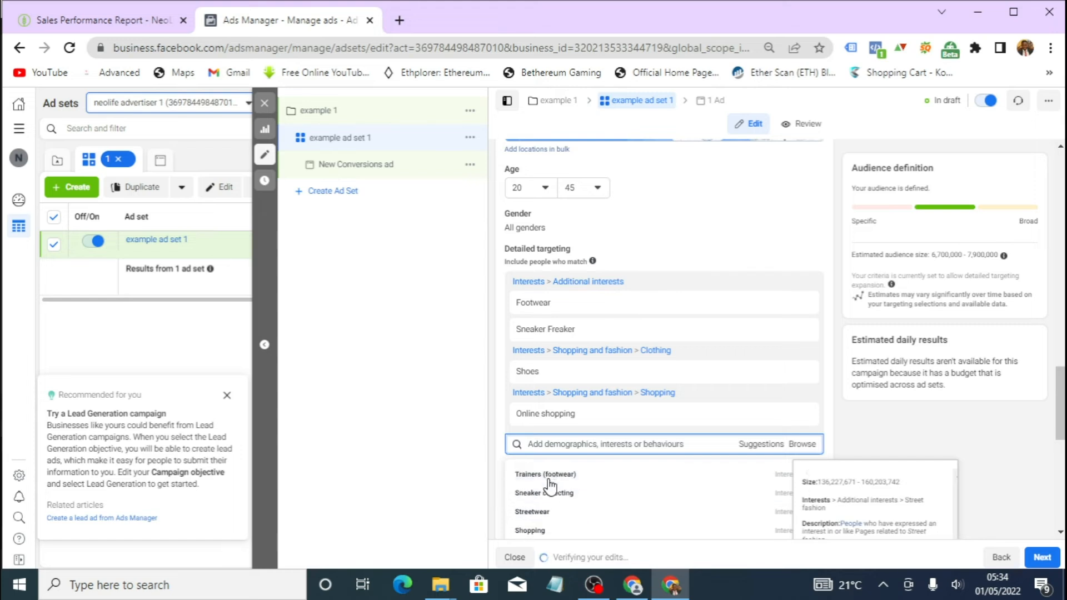
pyautogui.scroll(-5, 536, 518)
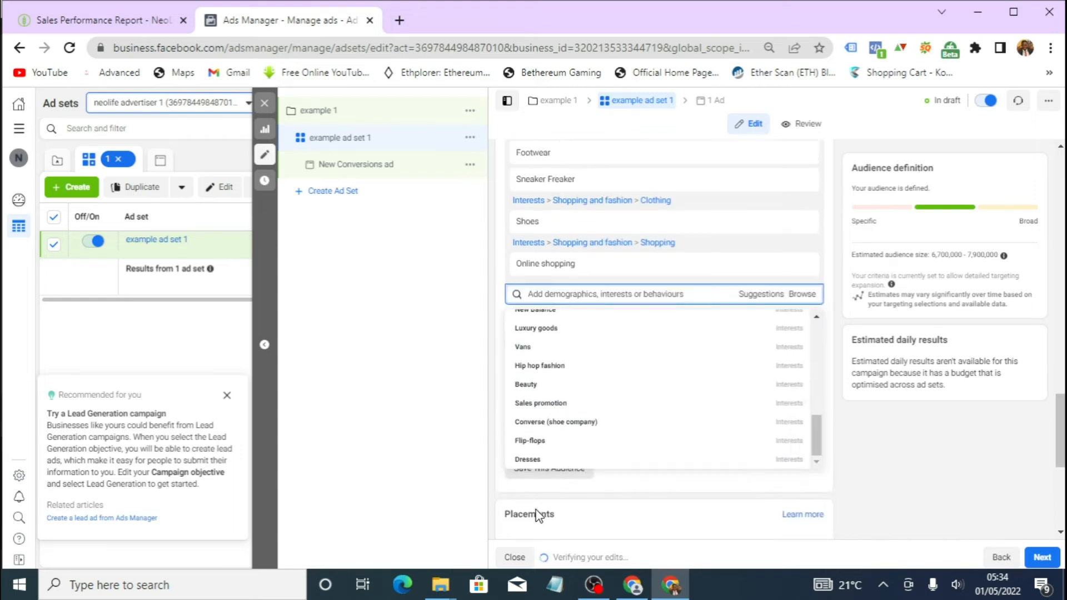
pyautogui.click(528, 381)
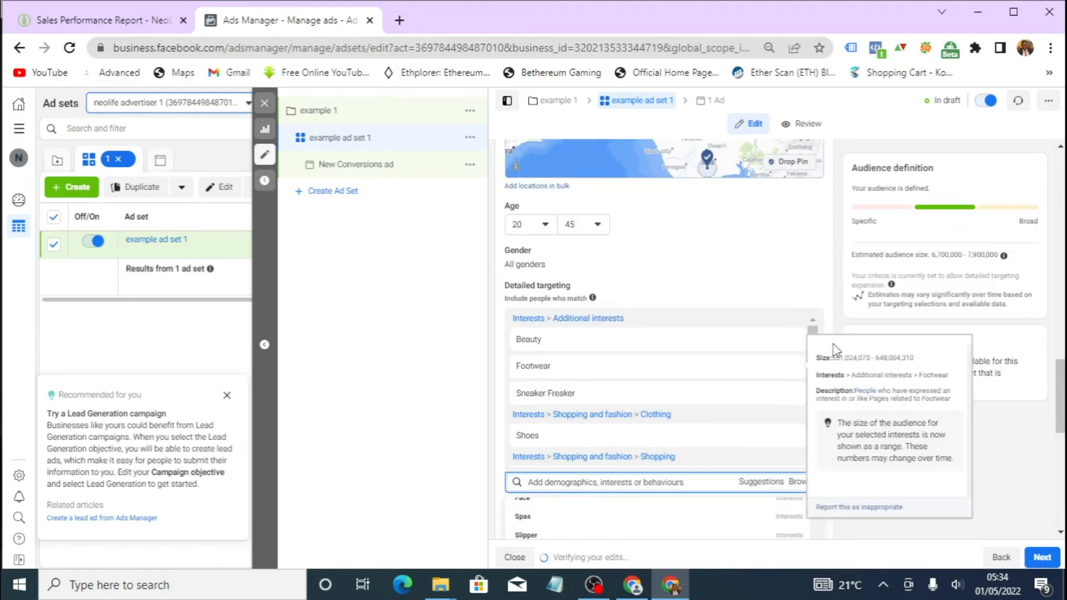
# - Keep automatic placements and Conversions delivery optimisation, and continue to the ad setup
pyautogui.scroll(-4, 605, 450)
pyautogui.click(630, 469)
pyautogui.scroll(-4, 629, 459)
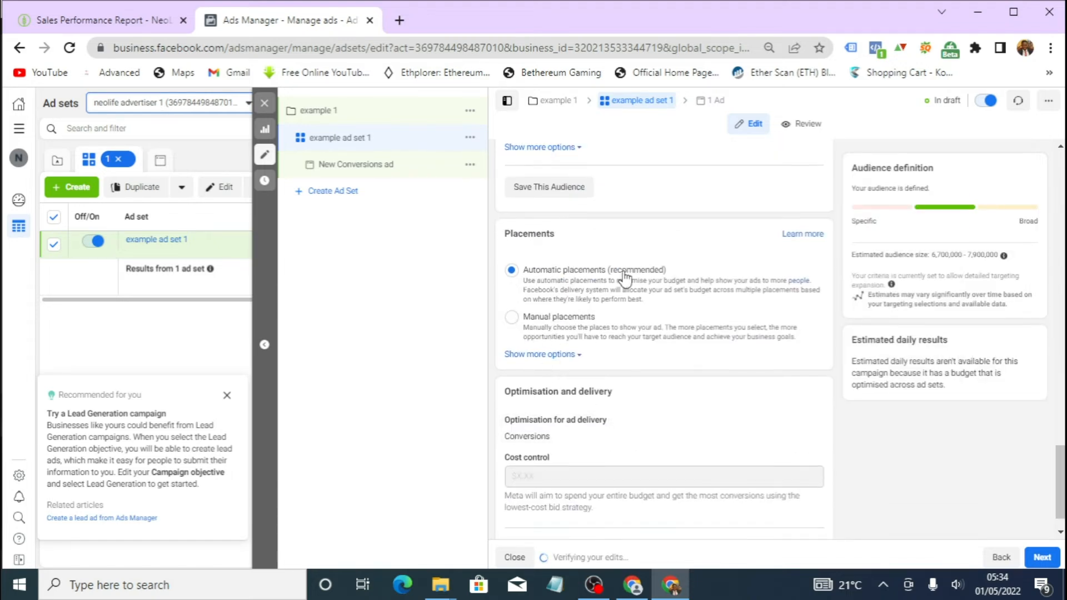
pyautogui.scroll(-1, 603, 429)
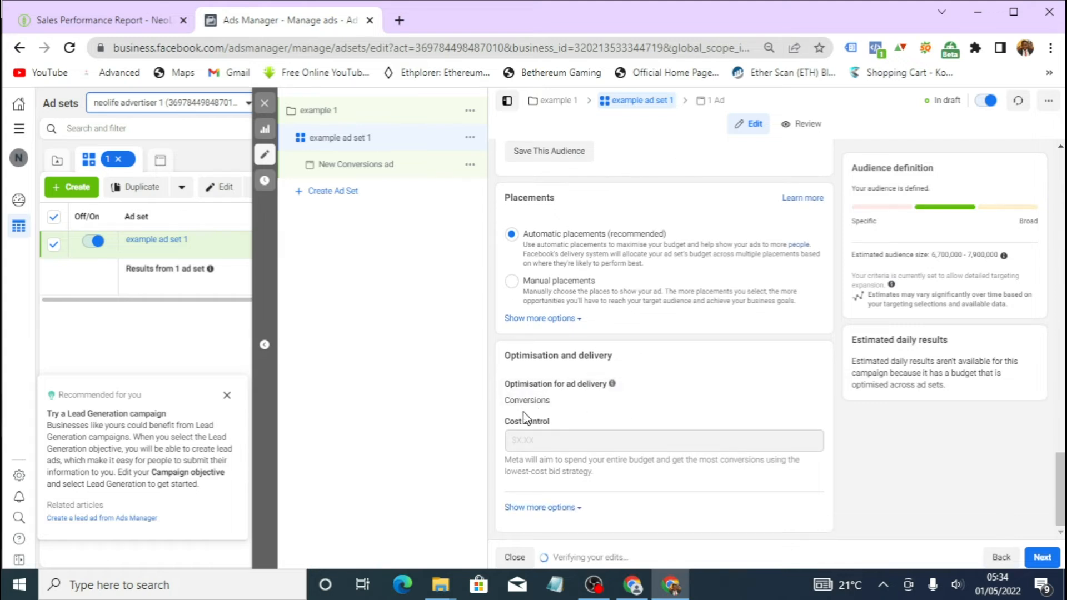
pyautogui.scroll(4, 668, 438)
pyautogui.scroll(-4, 654, 420)
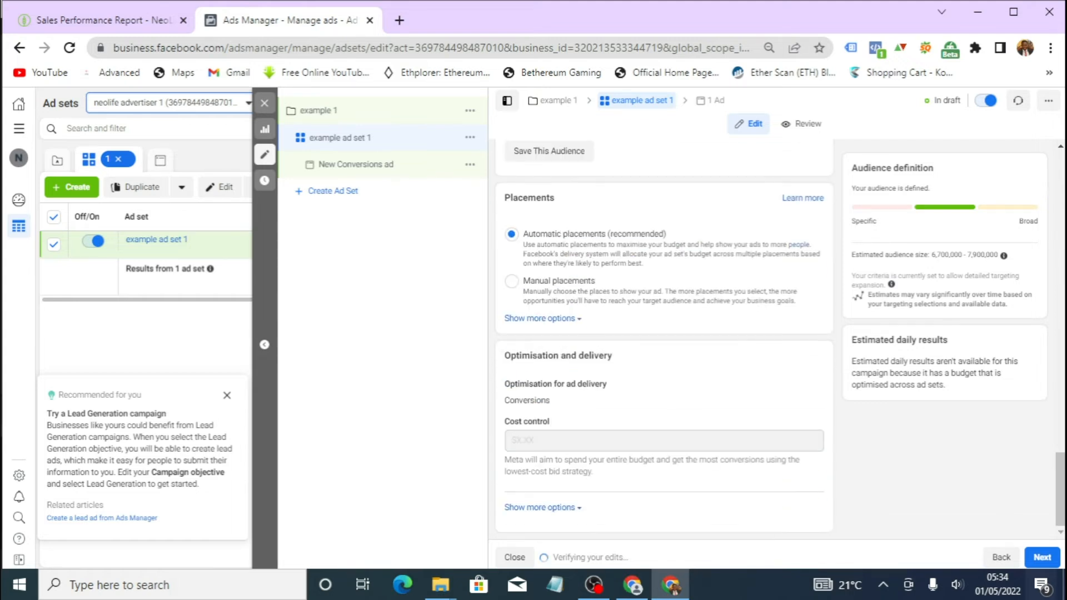
pyautogui.click(1040, 560)
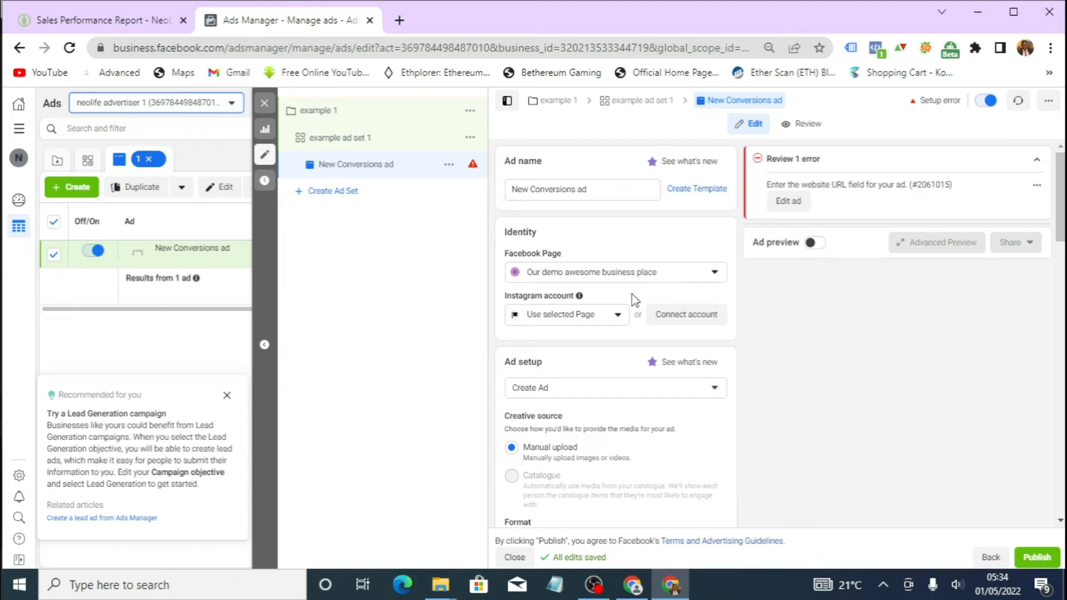
# - Select Our demo awesome business place as the ad's Facebook Page, keeping the selected Page for Instagram
pyautogui.click(694, 271)
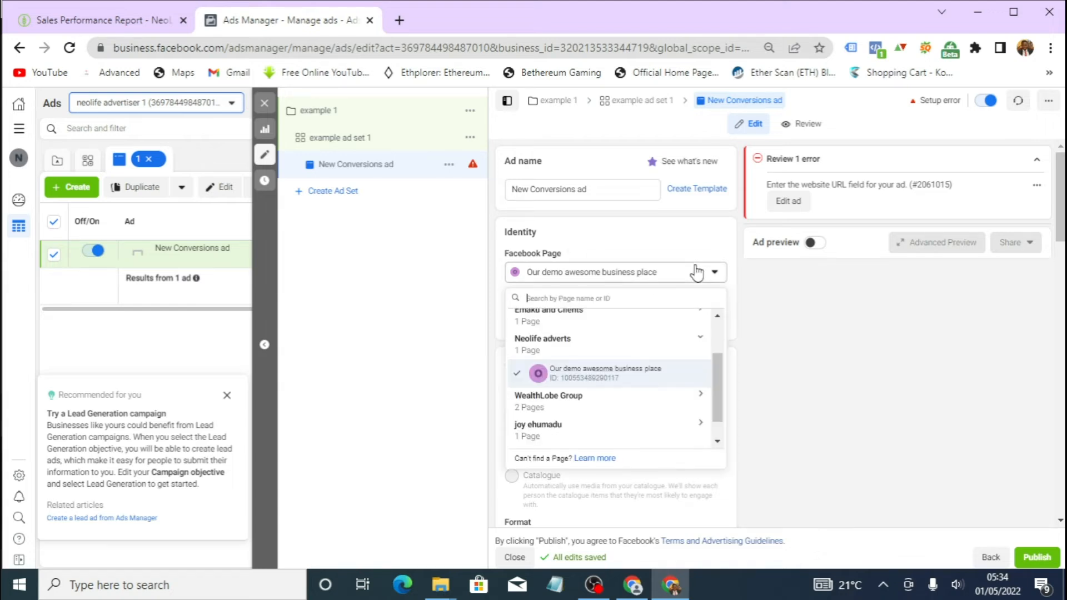
pyautogui.click(662, 253)
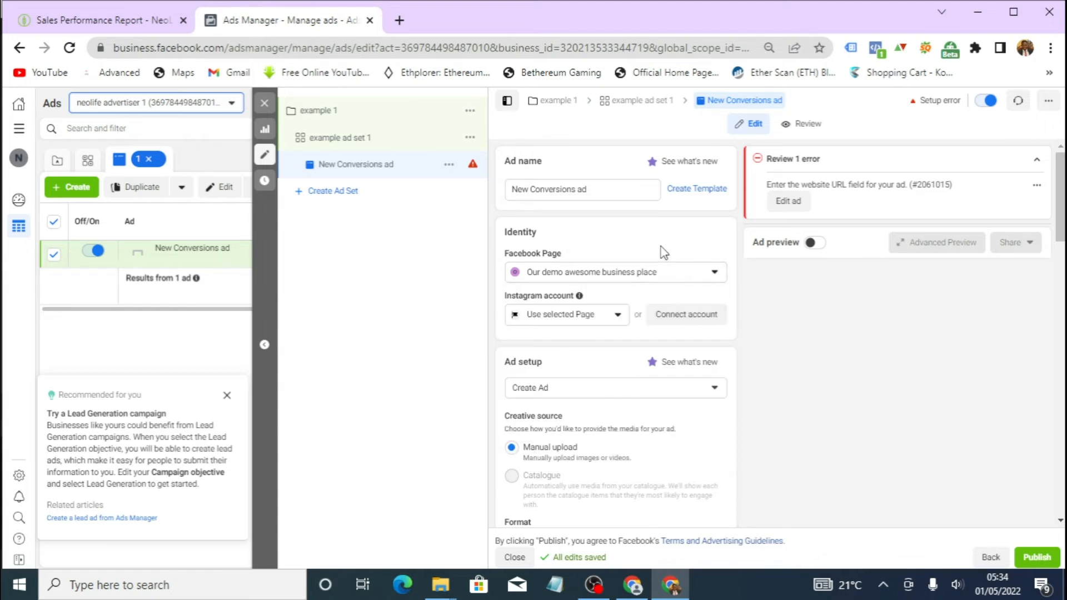
pyautogui.click(613, 315)
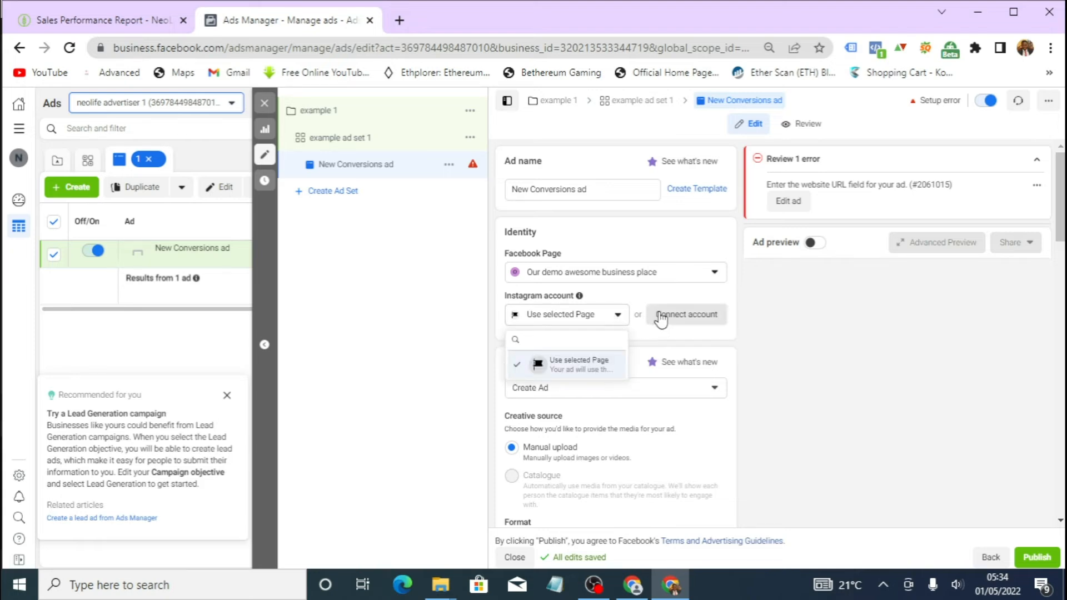
pyautogui.click(667, 274)
pyautogui.scroll(-1, 588, 346)
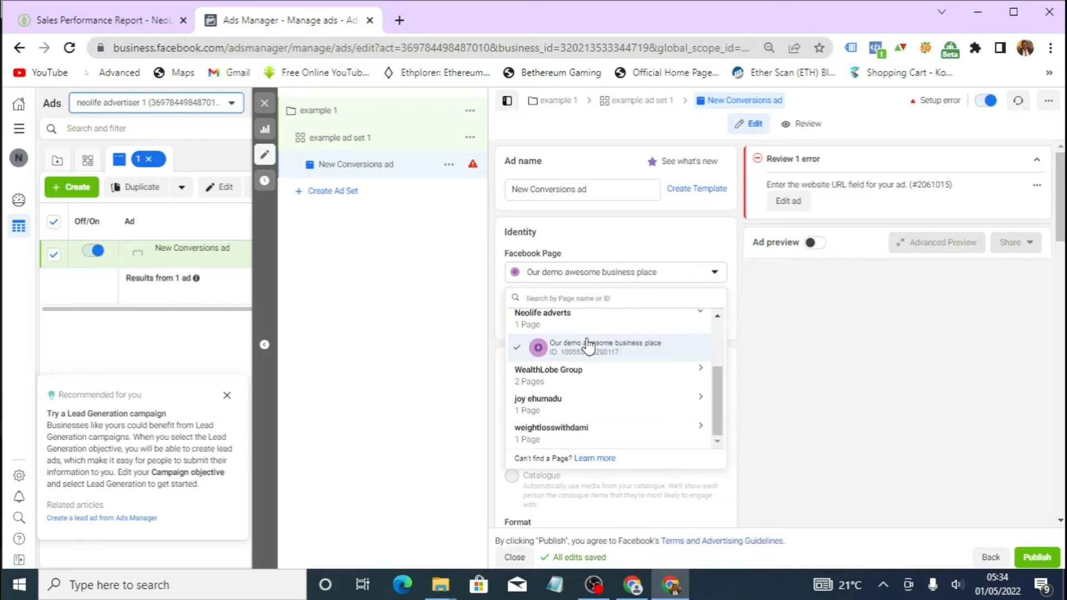
pyautogui.click(599, 356)
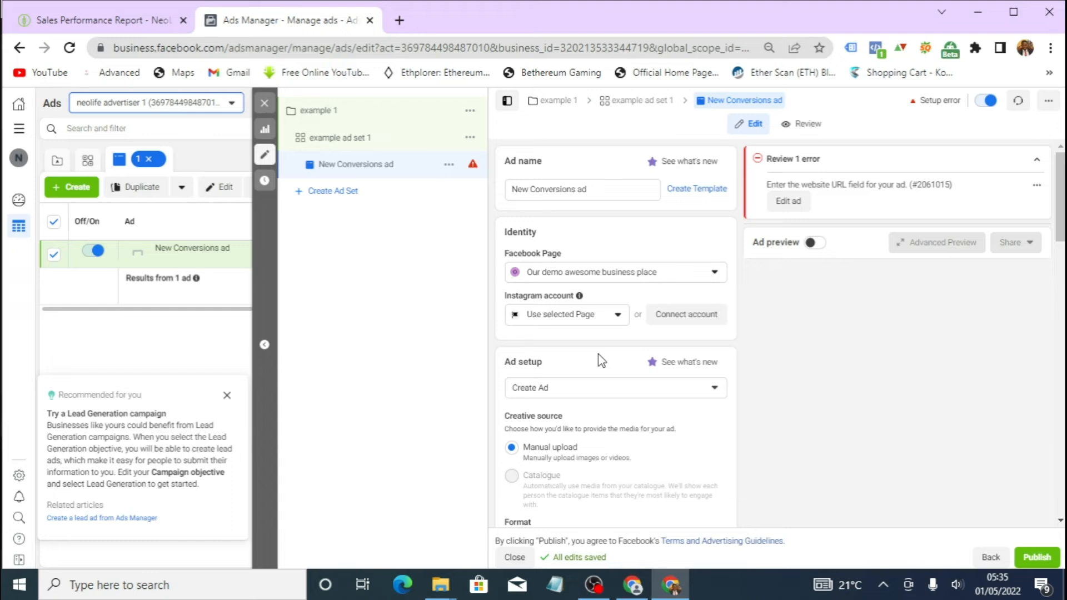
# - Upload the images 1 to 6 from the Desktop images folder into the ad's media library
pyautogui.scroll(-7, 578, 361)
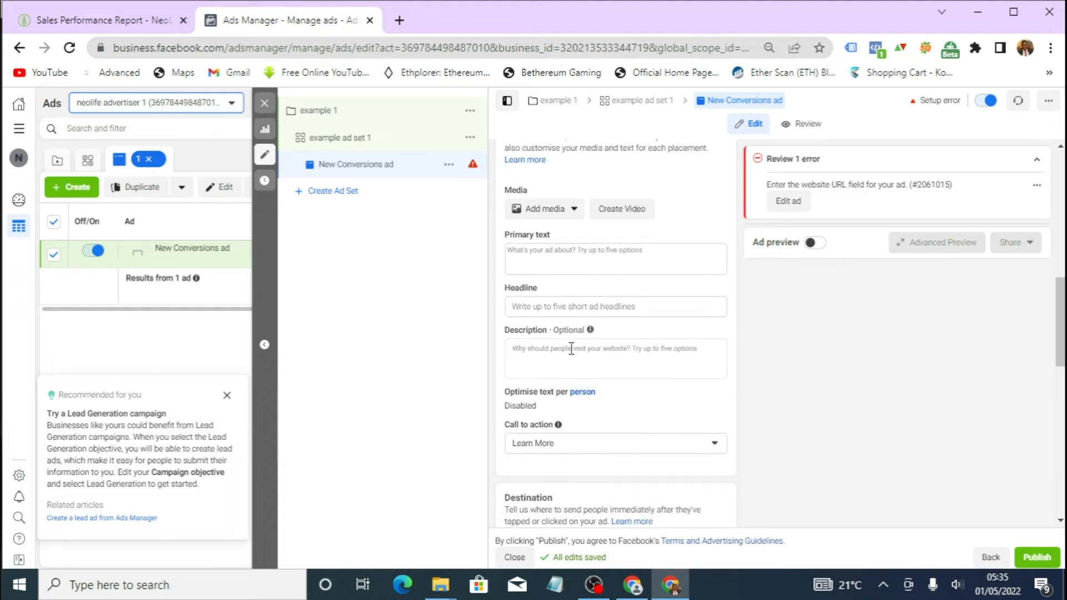
pyautogui.scroll(1, 569, 359)
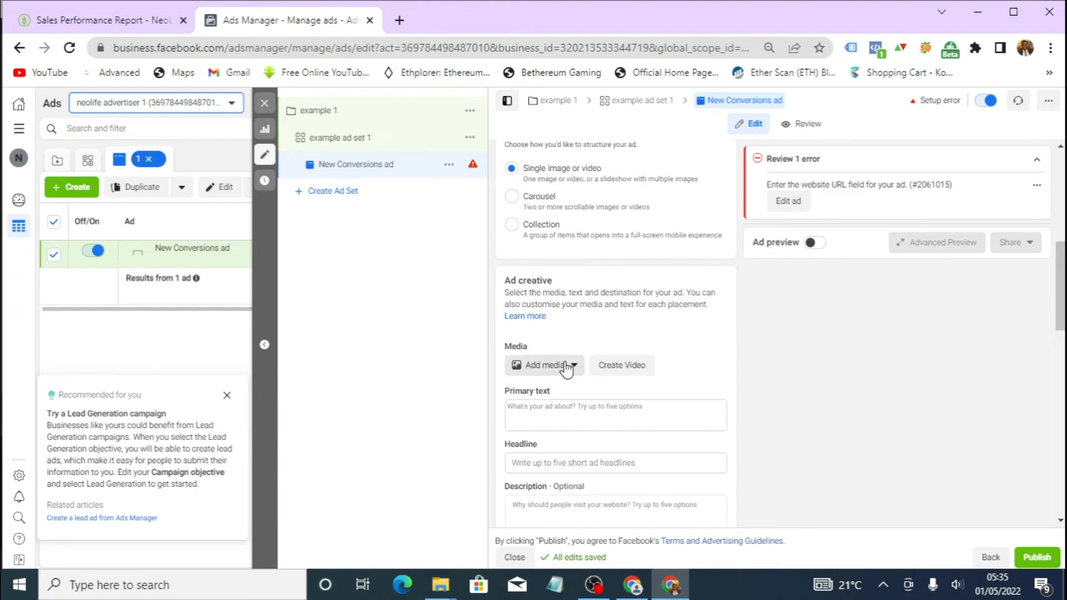
pyautogui.scroll(-2, 583, 356)
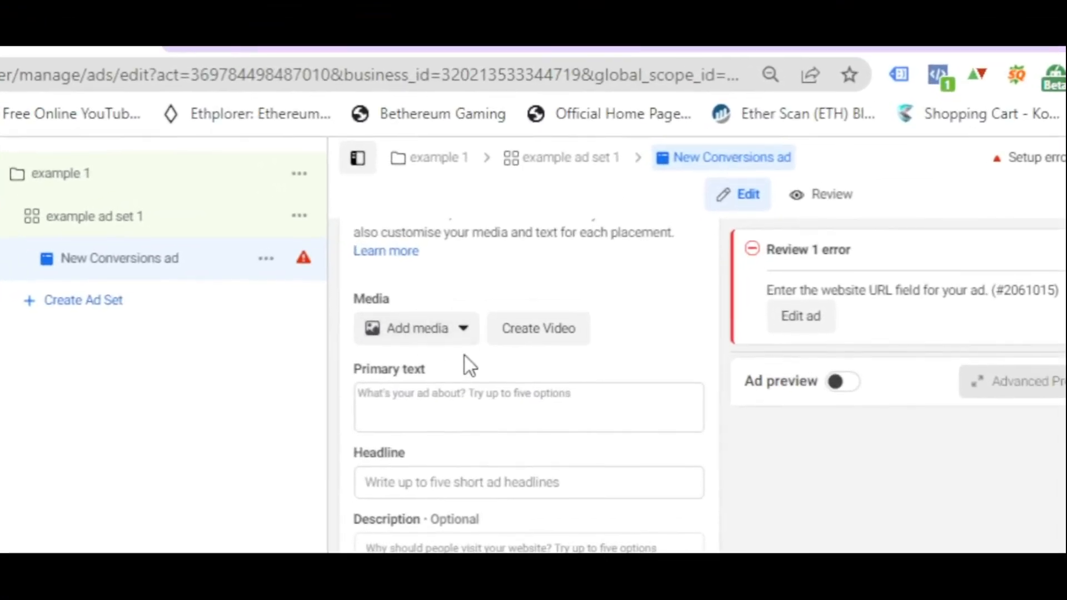
pyautogui.click(448, 325)
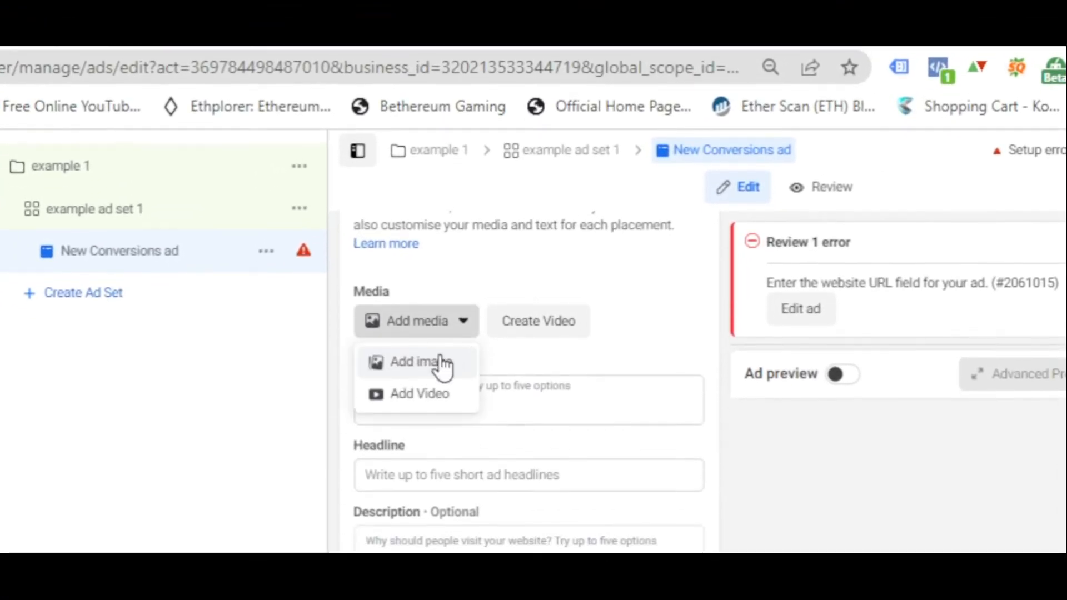
pyautogui.click(443, 366)
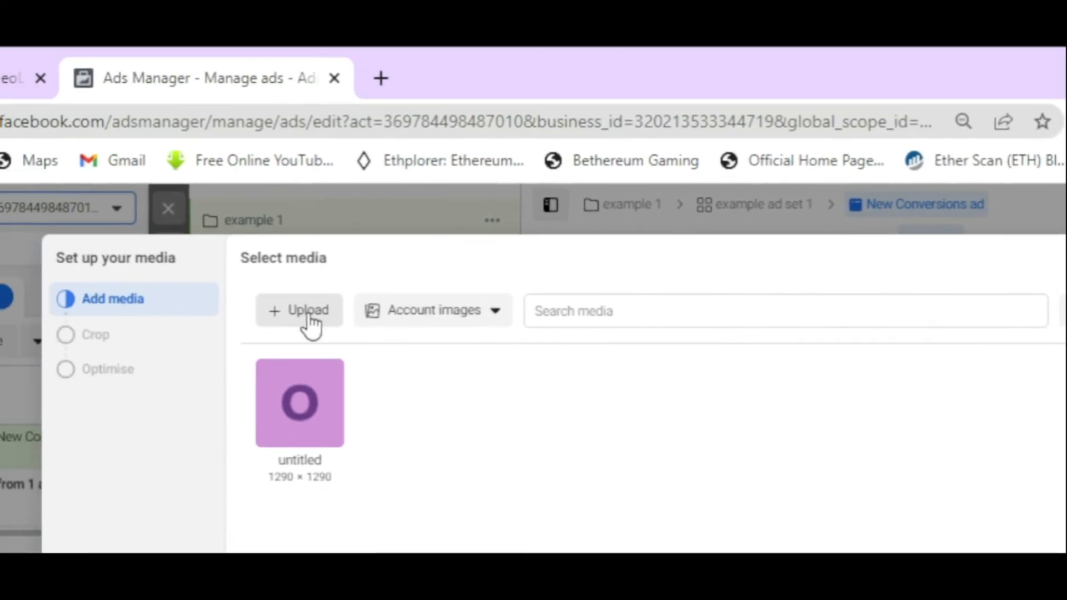
pyautogui.click(310, 322)
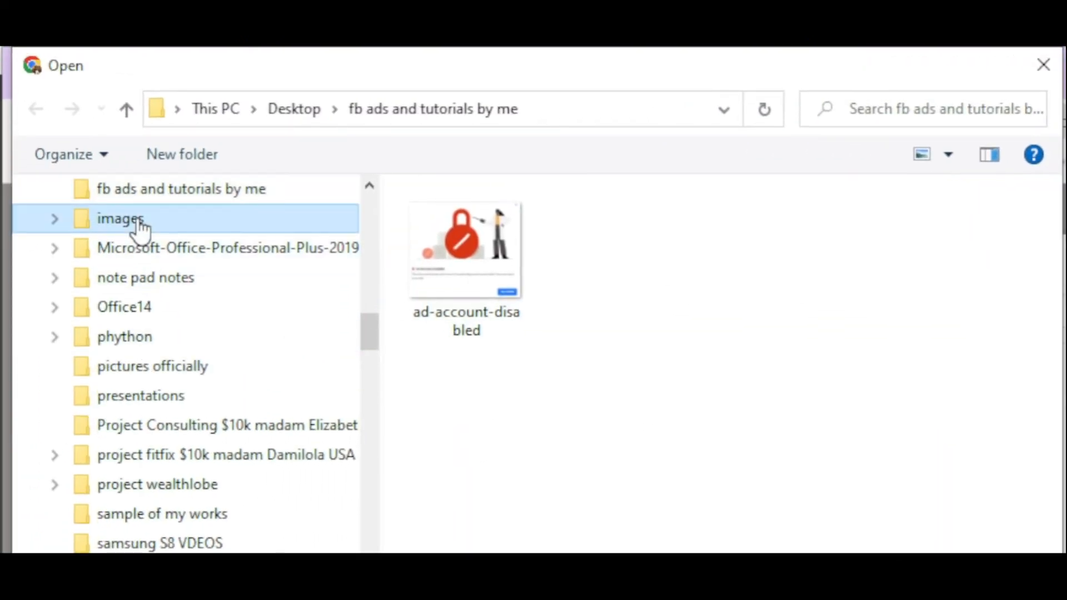
pyautogui.click(137, 221)
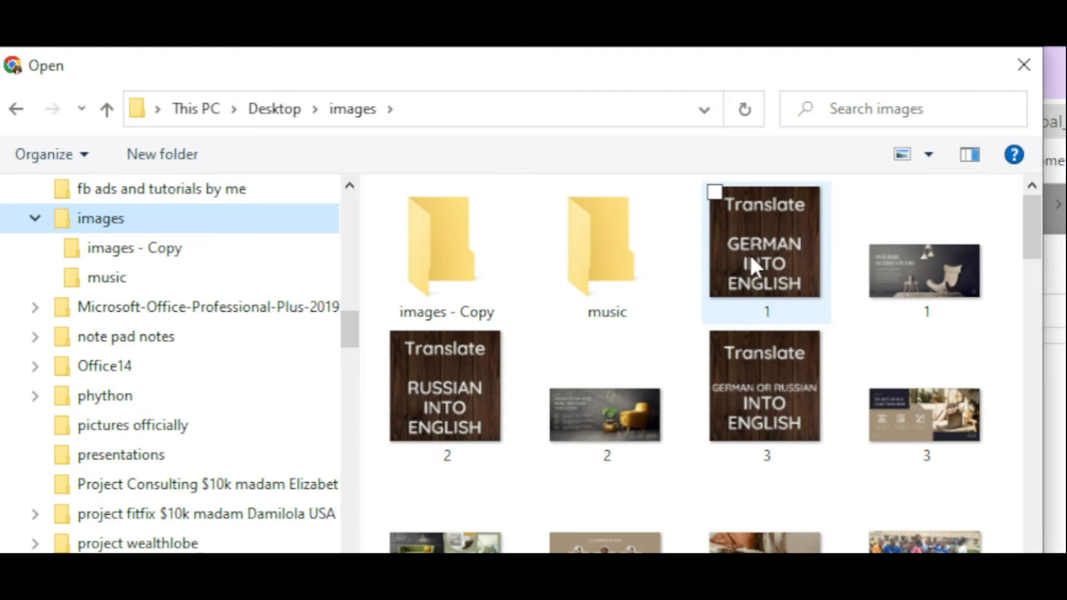
pyautogui.keyDown('shift'); pyautogui.click(750, 256); pyautogui.keyUp('shift')
pyautogui.keyDown('shift'); pyautogui.click(595, 434); pyautogui.keyUp('shift')
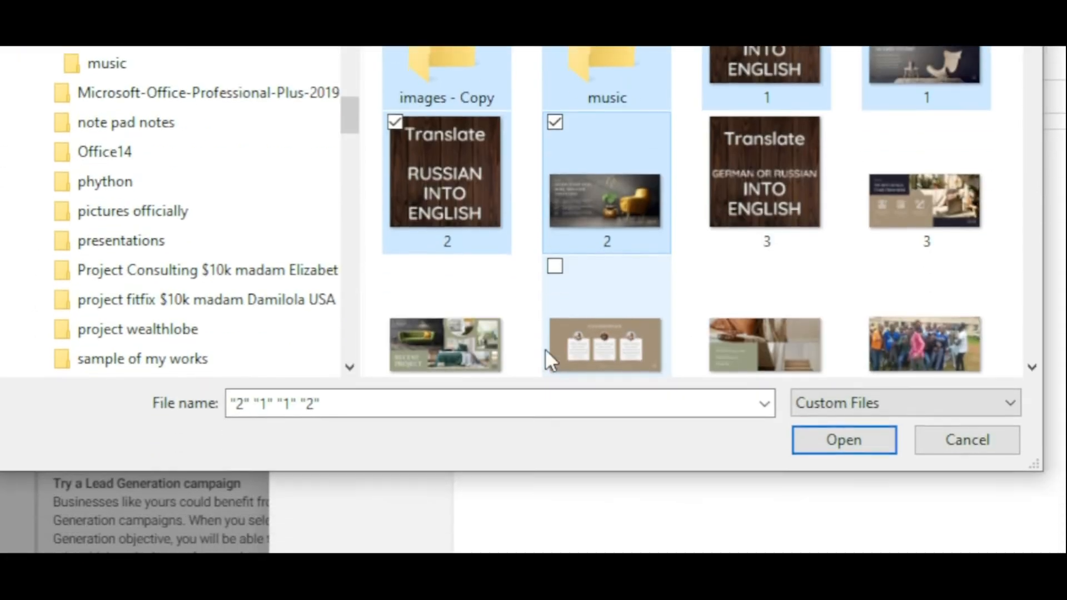
pyautogui.keyDown('shift'); pyautogui.click(502, 350); pyautogui.keyUp('shift')
pyautogui.keyDown('shift'); pyautogui.click(739, 334); pyautogui.keyUp('shift')
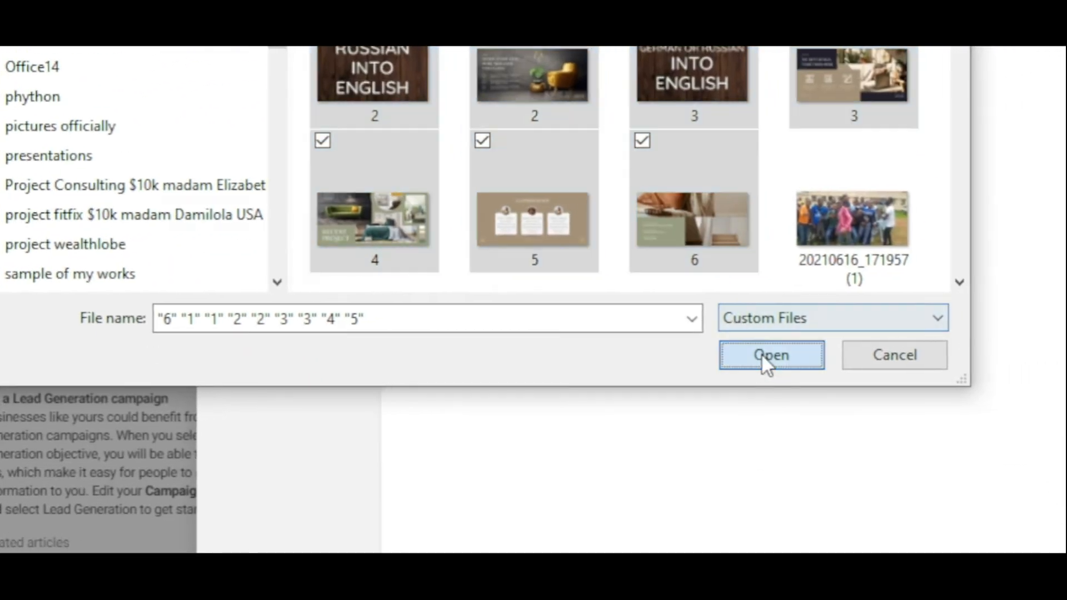
pyautogui.click(766, 355)
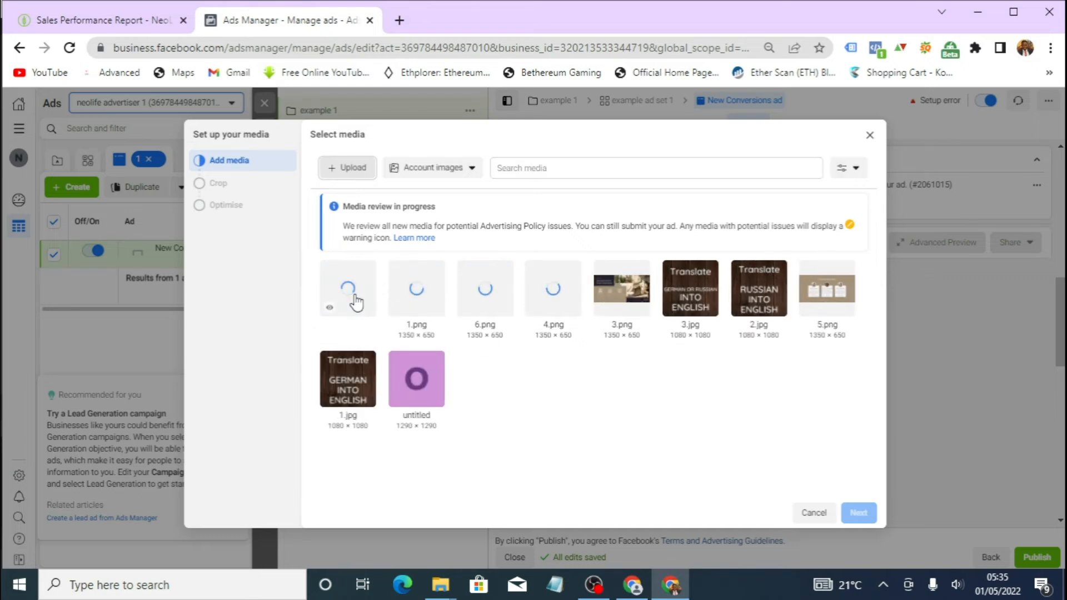
# - Choose 3.png as the ad's image and accept the suggested placement crops
pyautogui.click(609, 302)
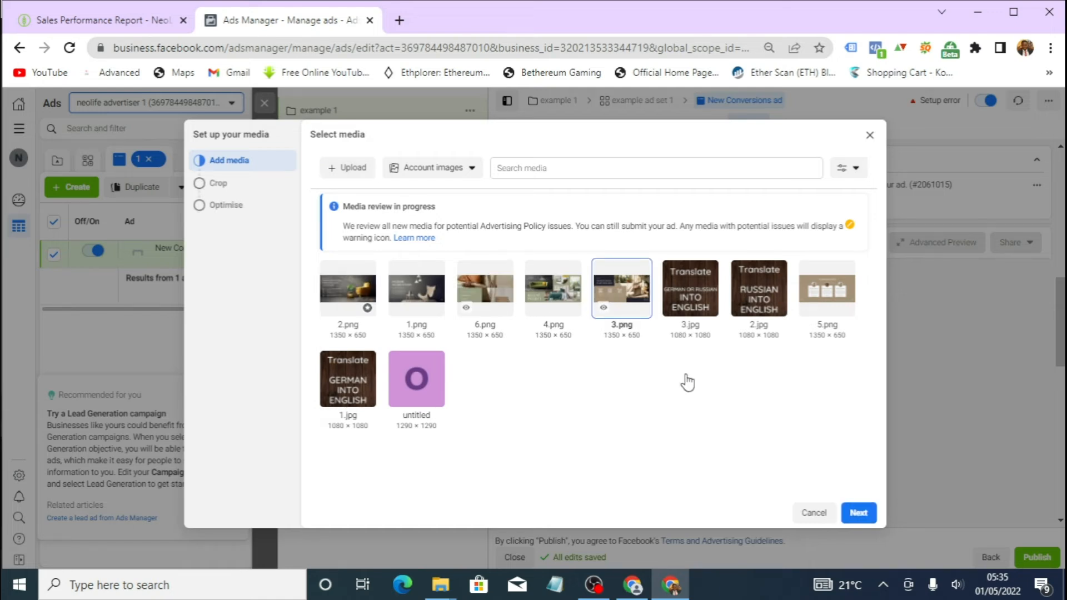
pyautogui.click(859, 512)
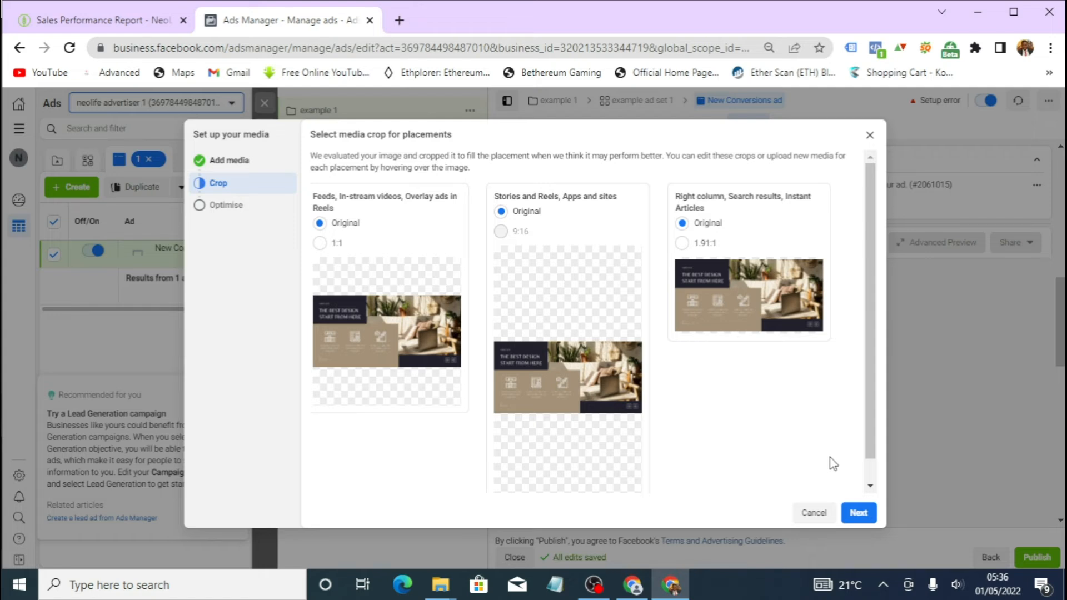
pyautogui.click(859, 516)
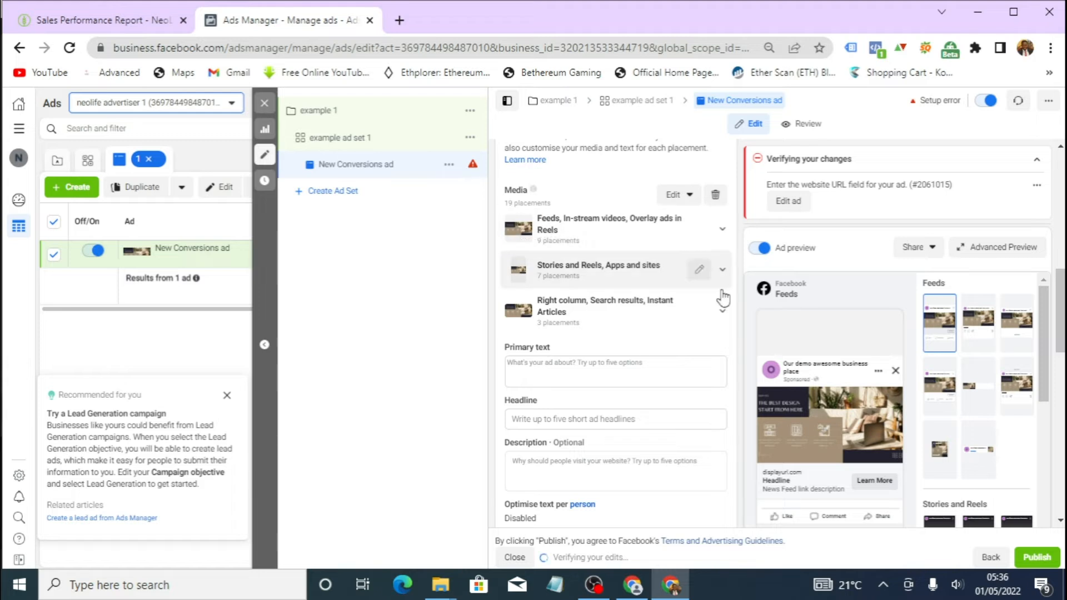
# - Duplicate the ad within the original campaign, making 4 copies
pyautogui.scroll(-5, 678, 378)
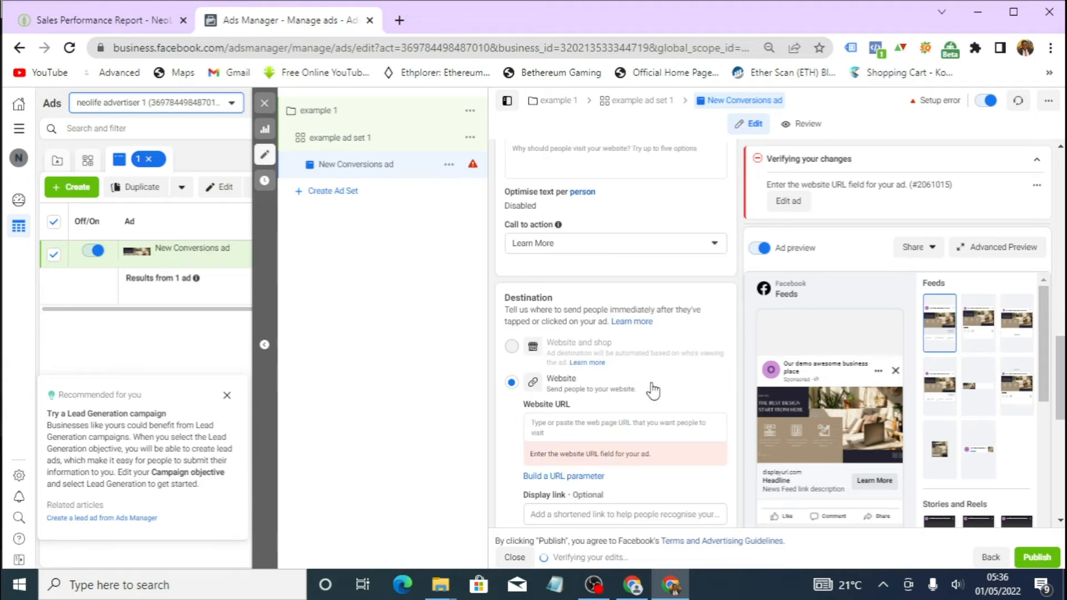
pyautogui.scroll(-4, 653, 390)
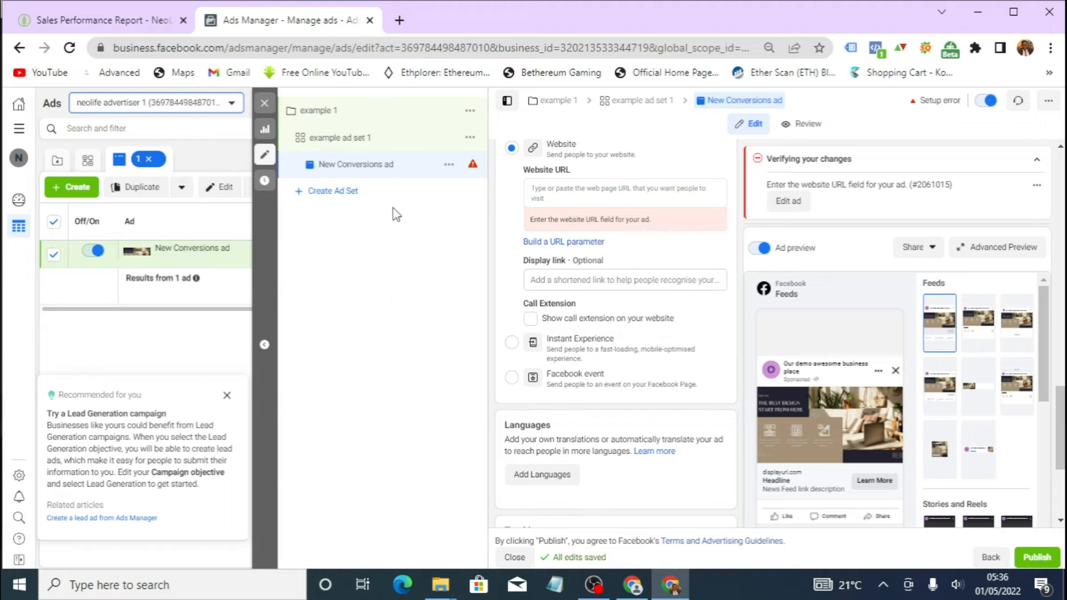
pyautogui.rightClick(442, 180)
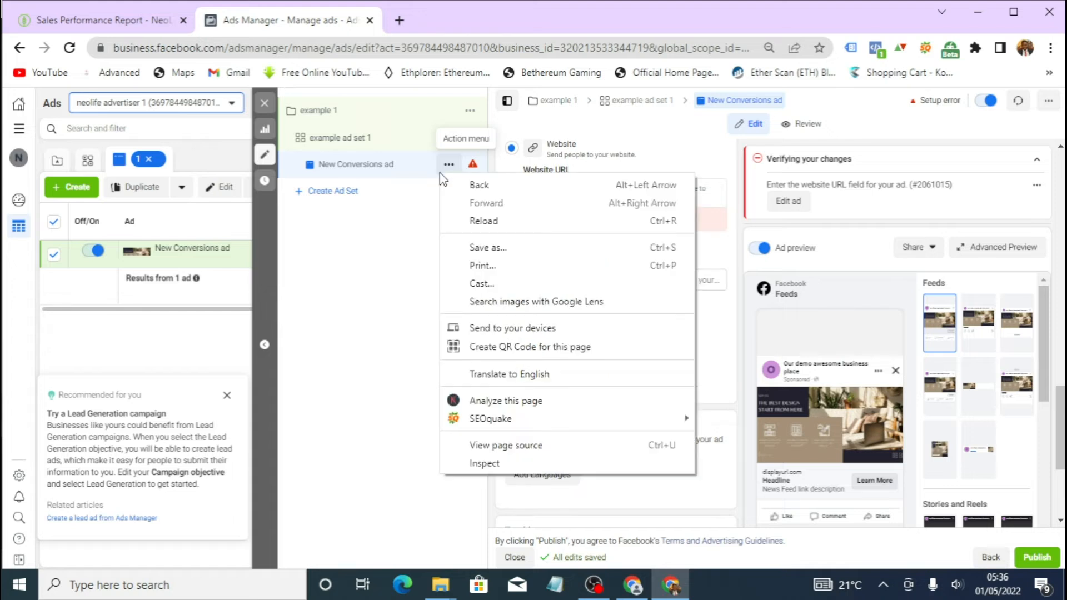
pyautogui.click(447, 166)
pyautogui.click(448, 165)
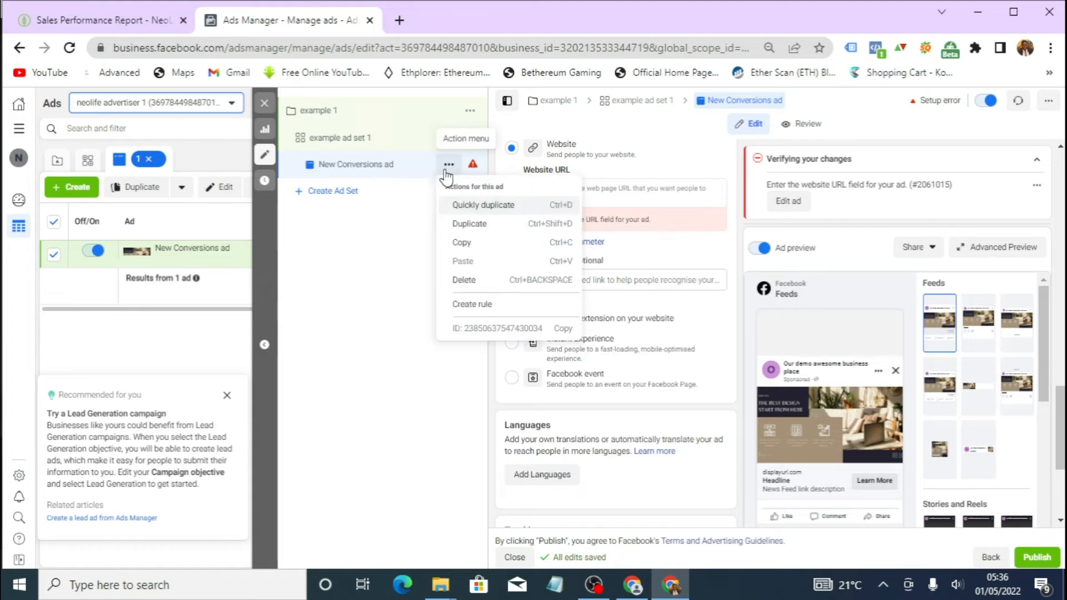
pyautogui.click(470, 224)
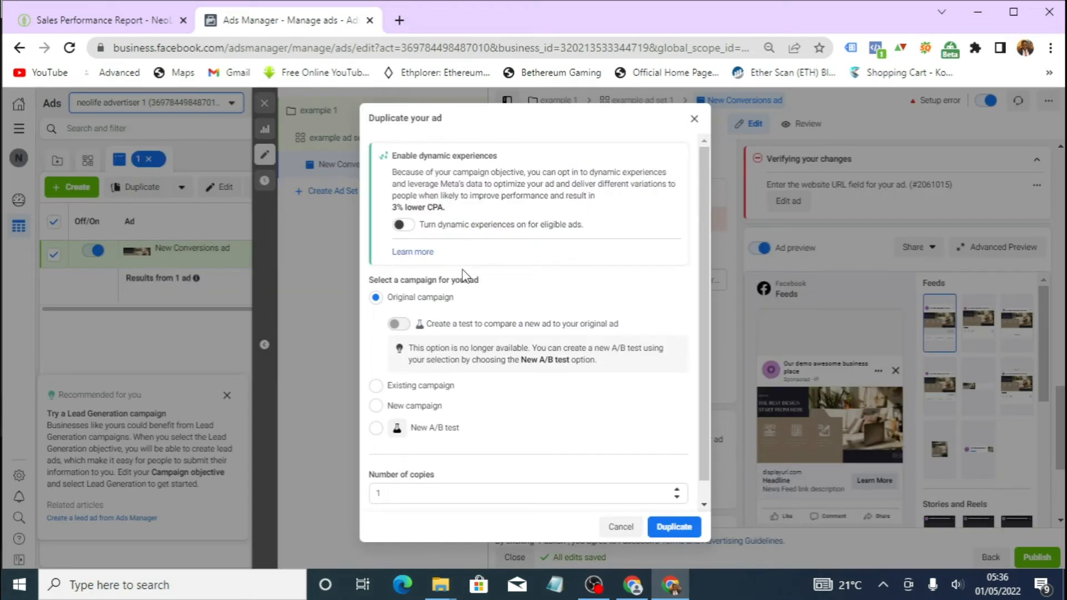
pyautogui.click(417, 496)
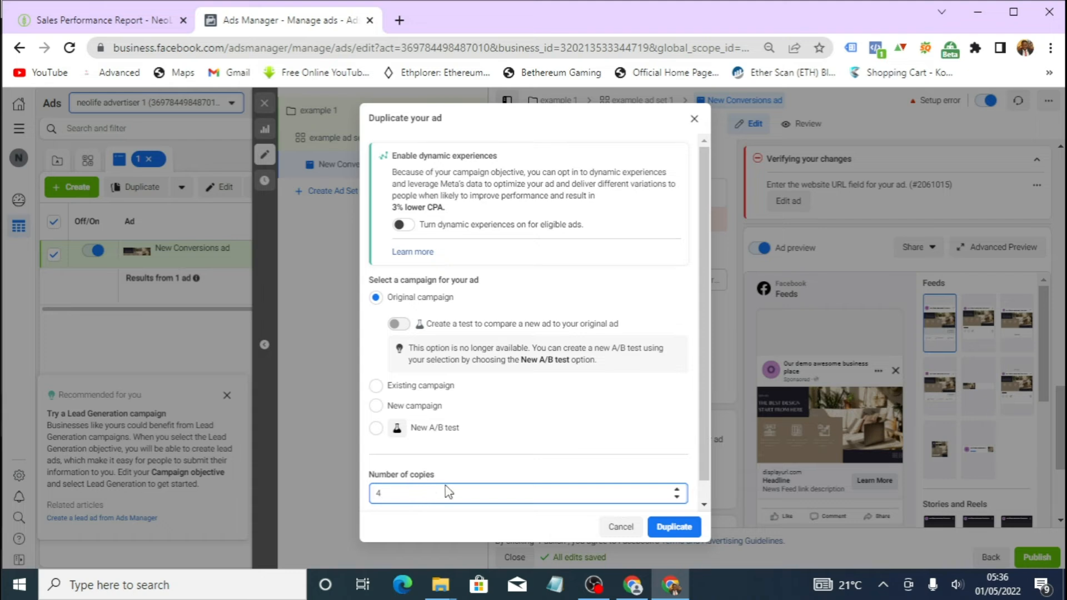
pyautogui.click(676, 528)
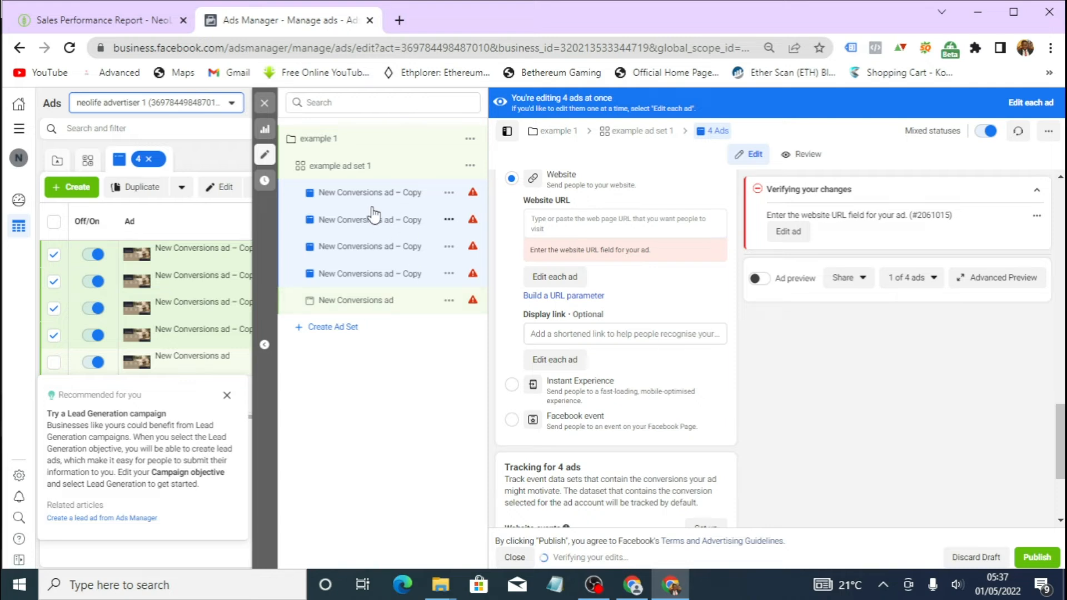
# - Open the fourth ad copy and replace its image with 1.png, accepting the suggested crops
pyautogui.click(409, 194)
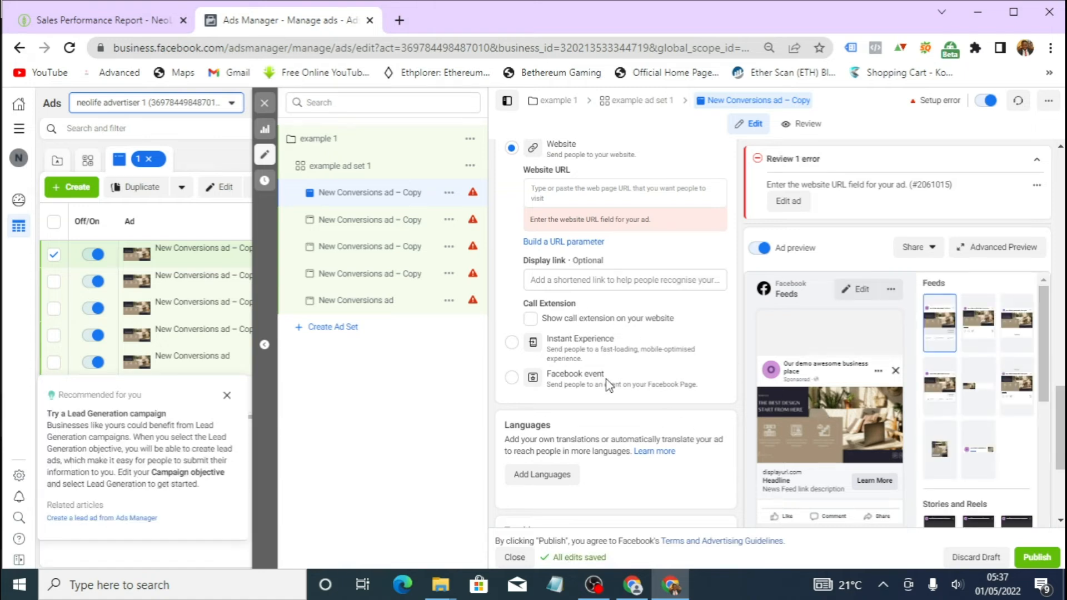
pyautogui.click(385, 216)
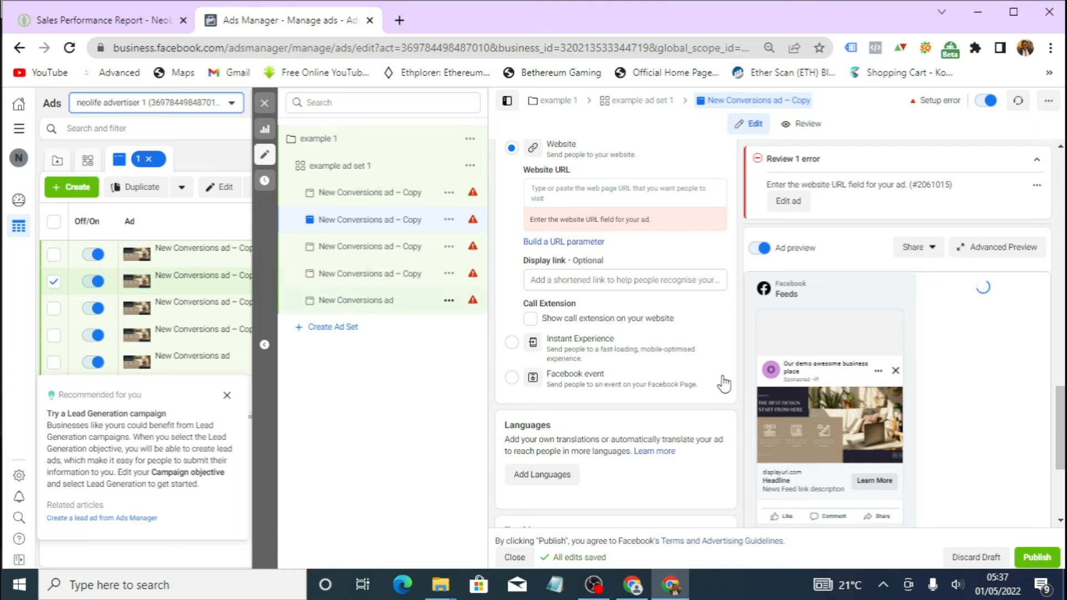
pyautogui.click(344, 302)
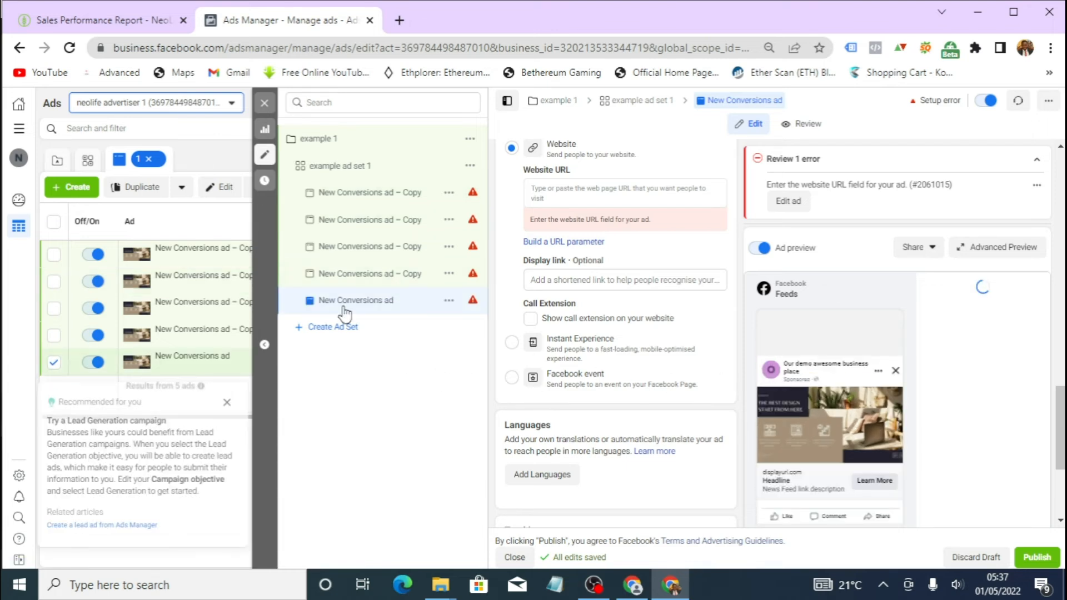
pyautogui.click(380, 275)
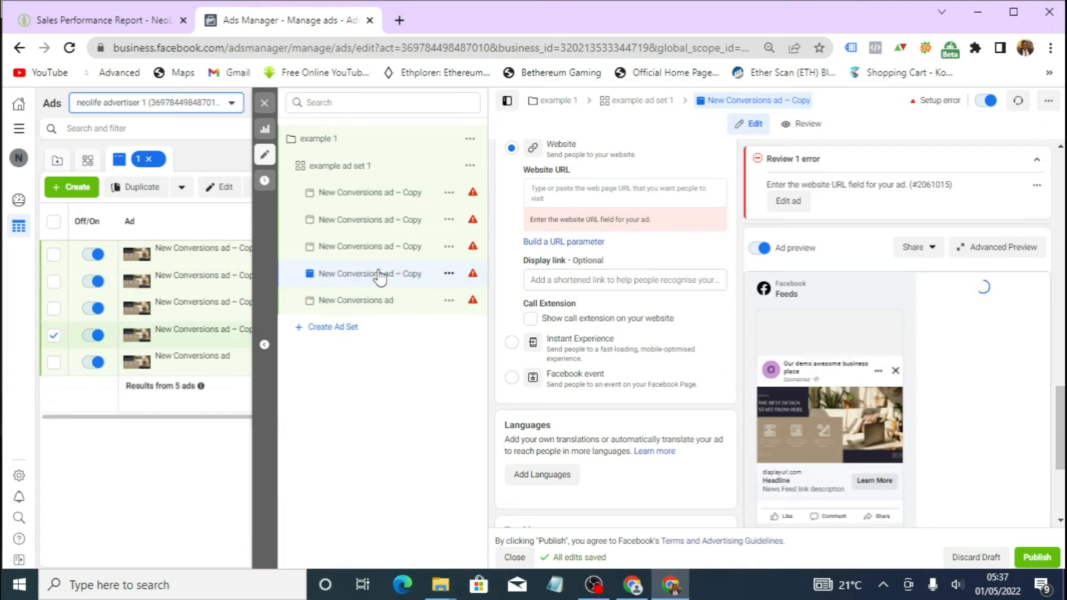
pyautogui.scroll(5, 601, 261)
pyautogui.scroll(6, 599, 259)
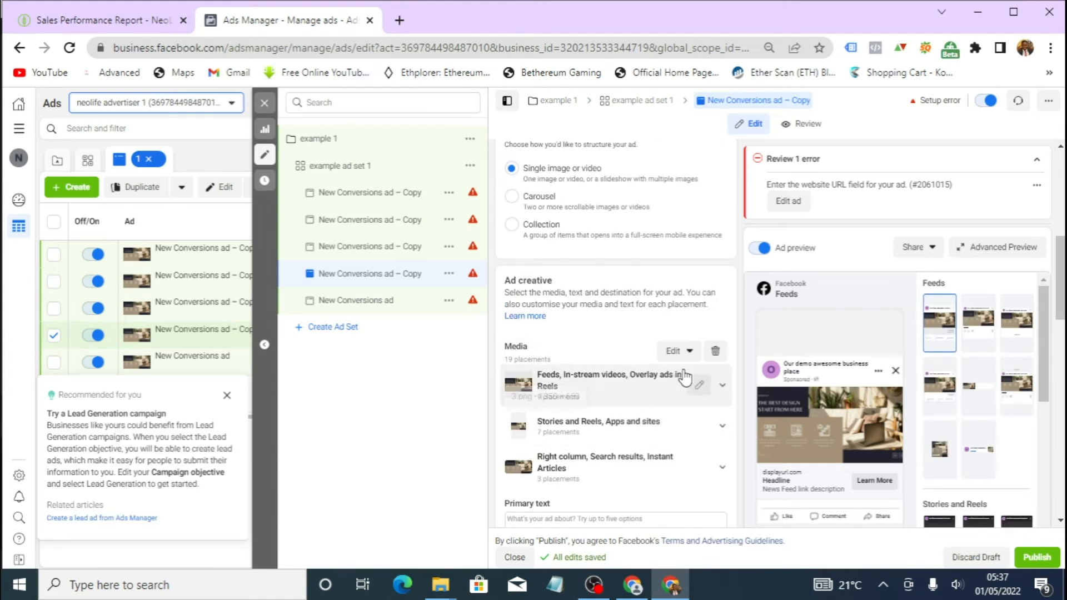
pyautogui.click(715, 353)
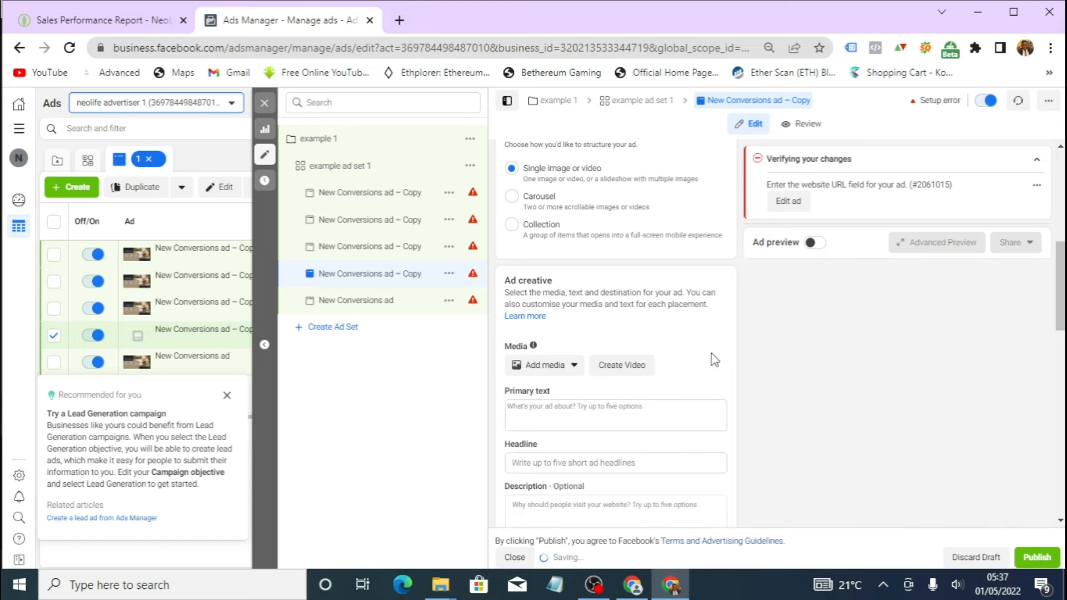
pyautogui.click(553, 370)
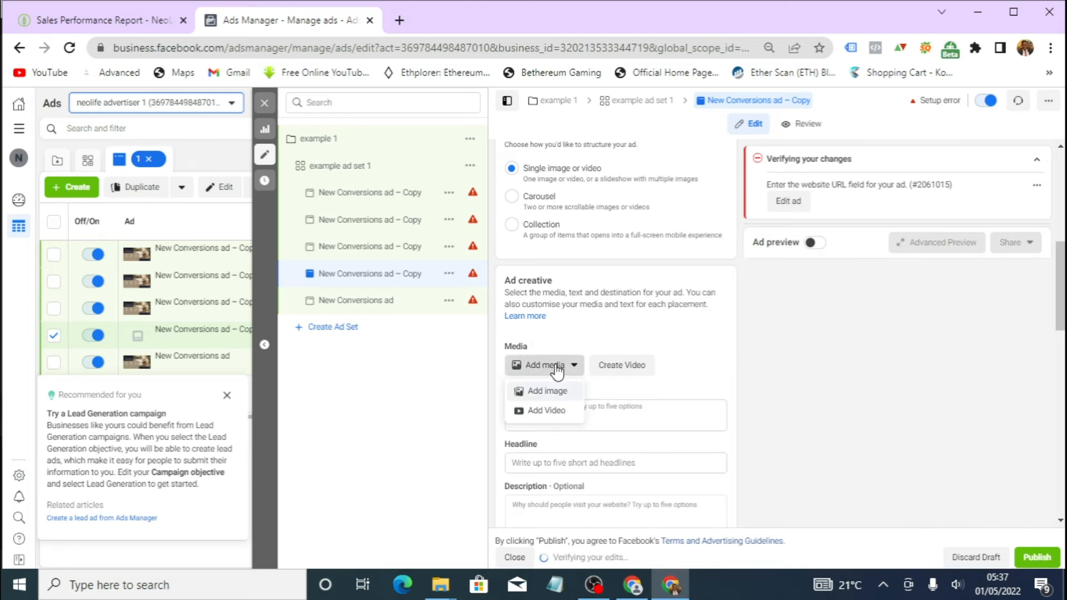
pyautogui.click(550, 391)
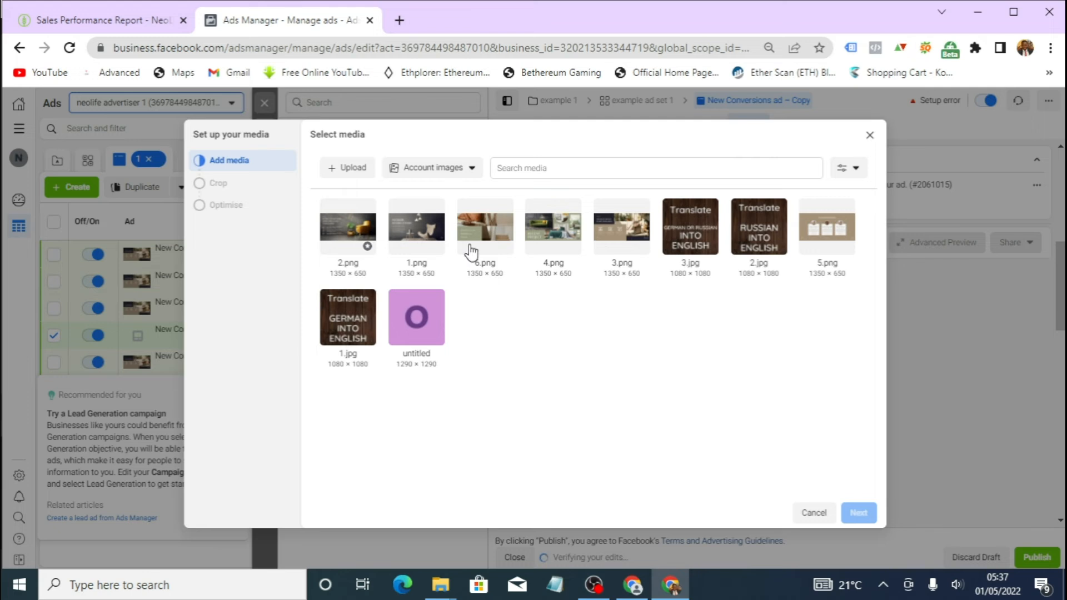
pyautogui.click(423, 233)
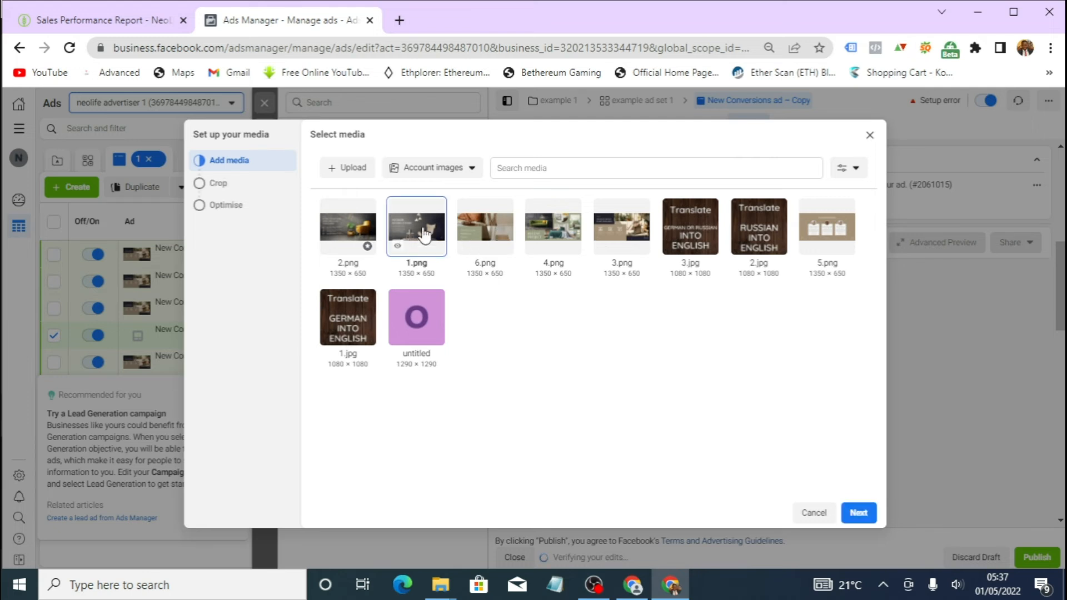
pyautogui.click(857, 513)
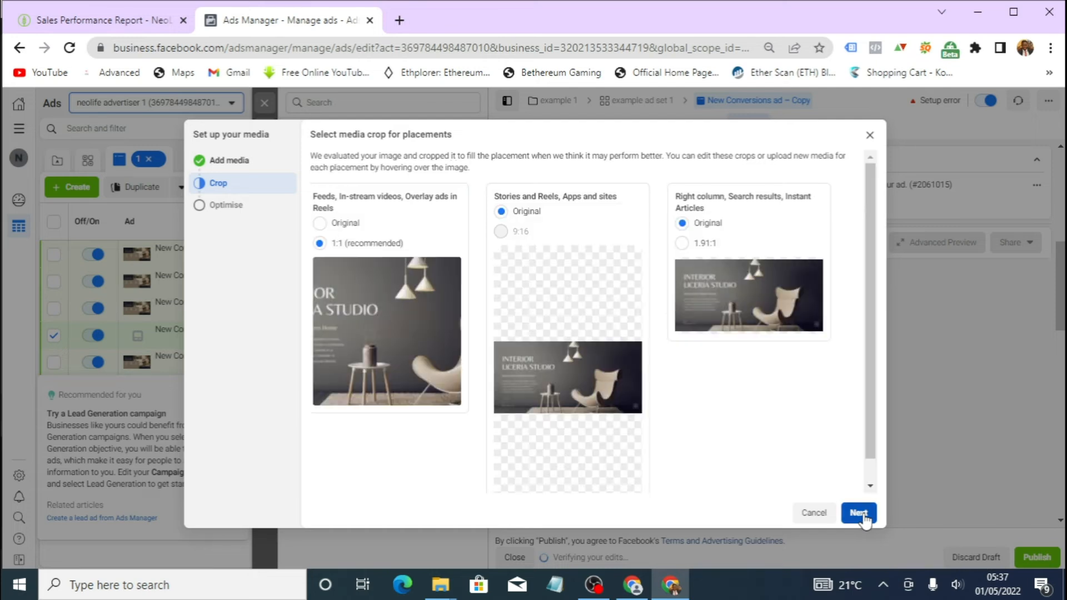
pyautogui.click(863, 514)
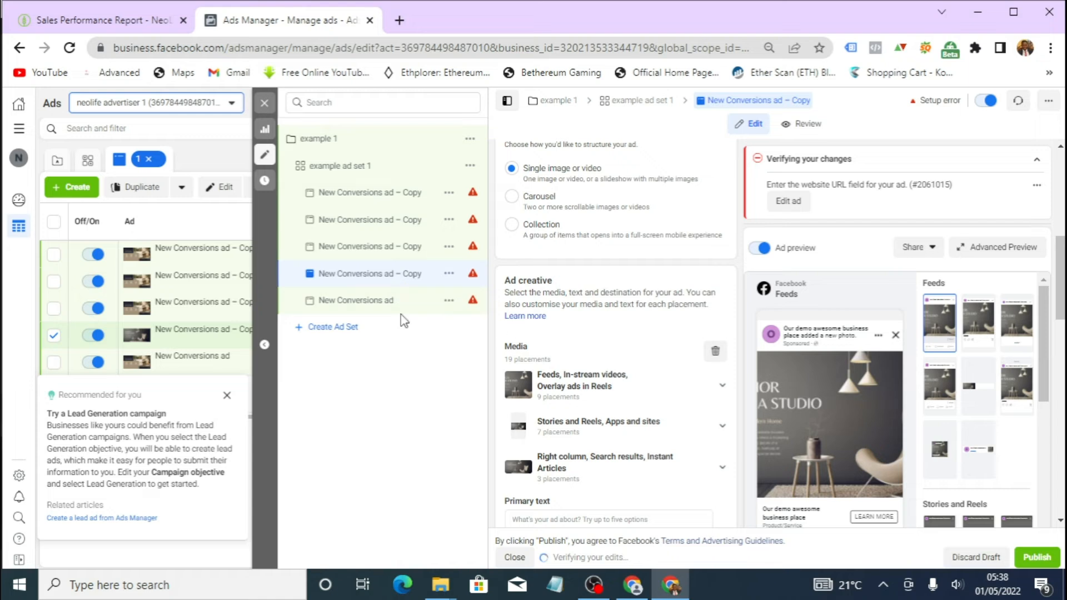
# - Rename that ad copy as New Conversions ad – 2
pyautogui.rightClick(422, 277)
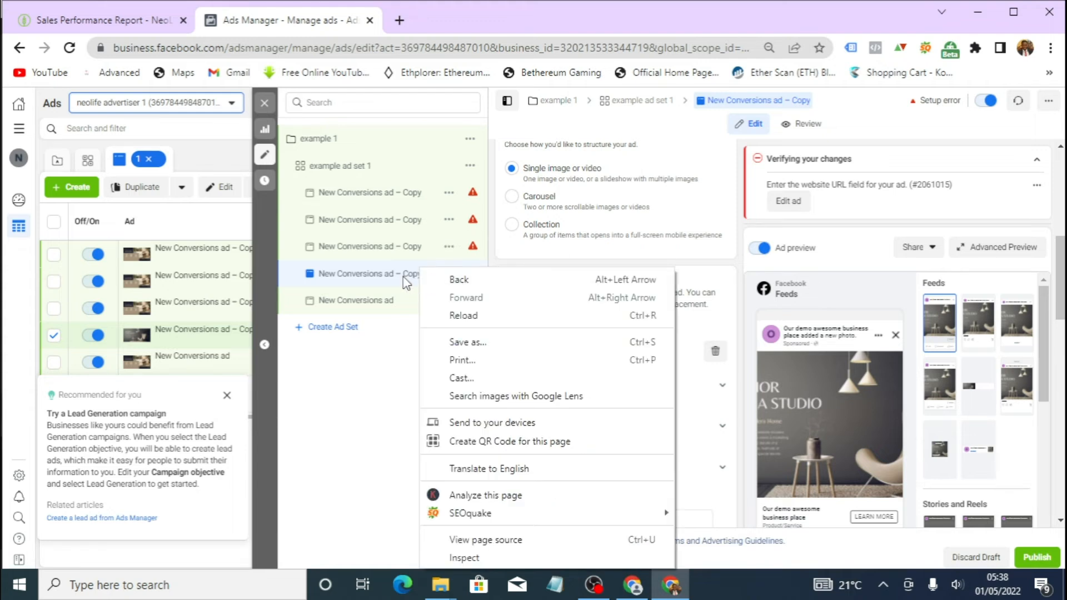
pyautogui.click(404, 278)
pyautogui.scroll(5, 566, 249)
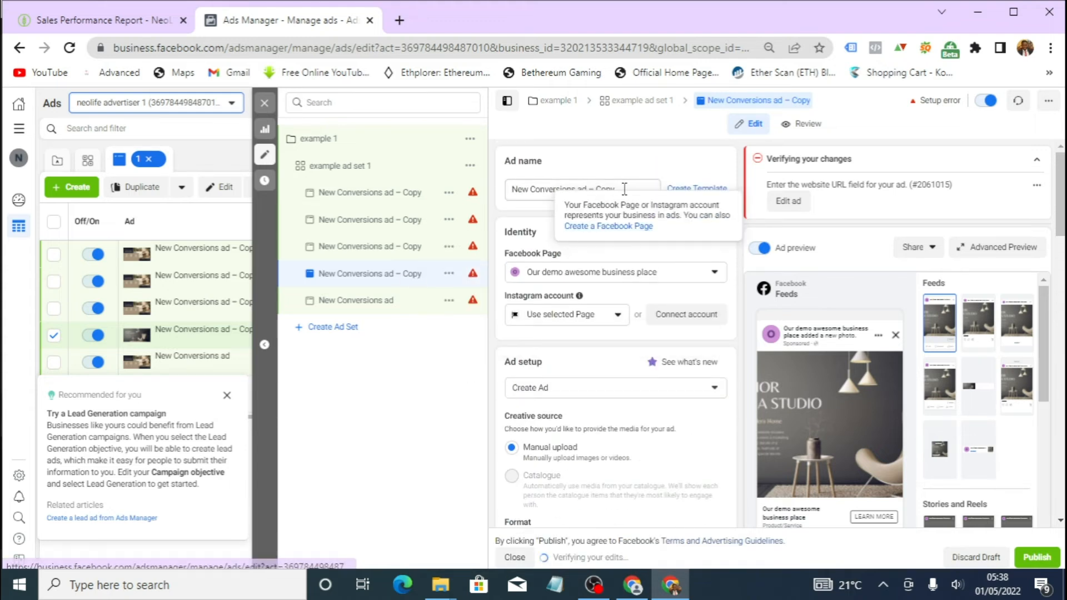
pyautogui.click(629, 192)
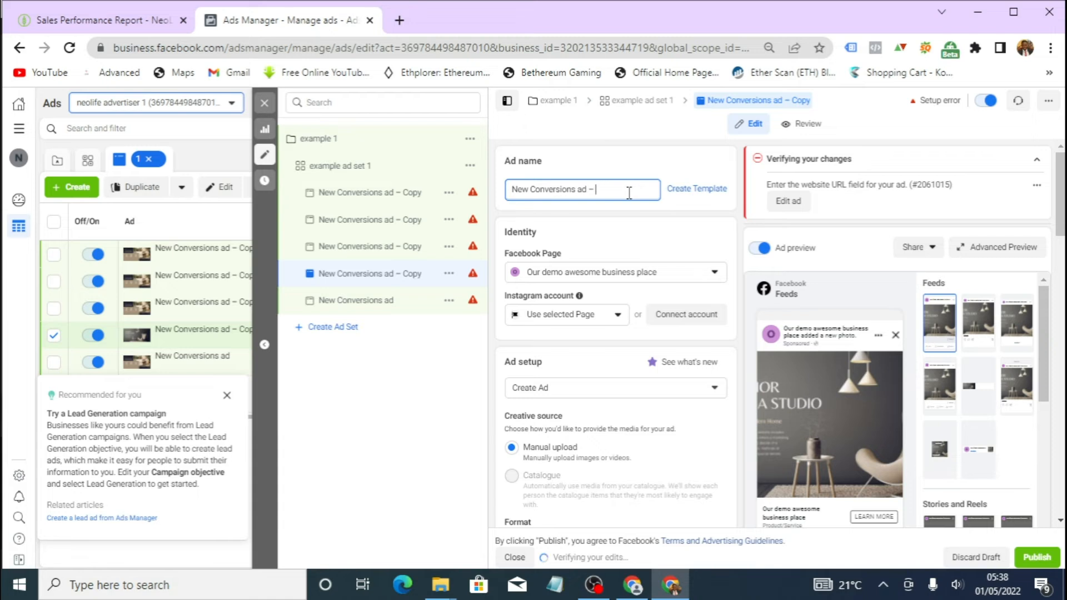
pyautogui.write('2')
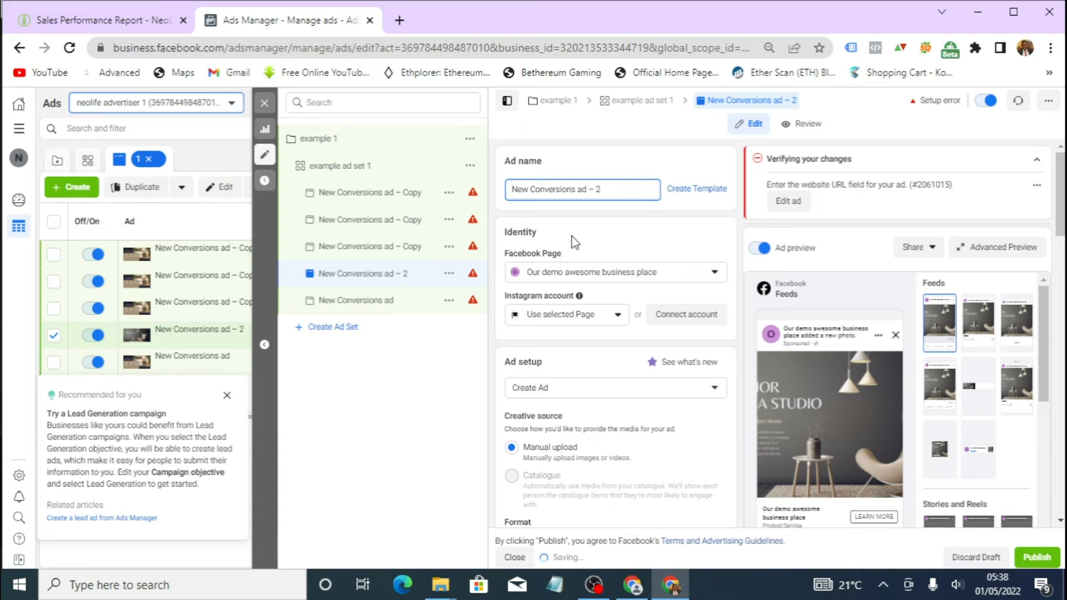
# - Open the third ad copy and rename it as New Conversions ad – 3
pyautogui.click(382, 253)
pyautogui.click(629, 188)
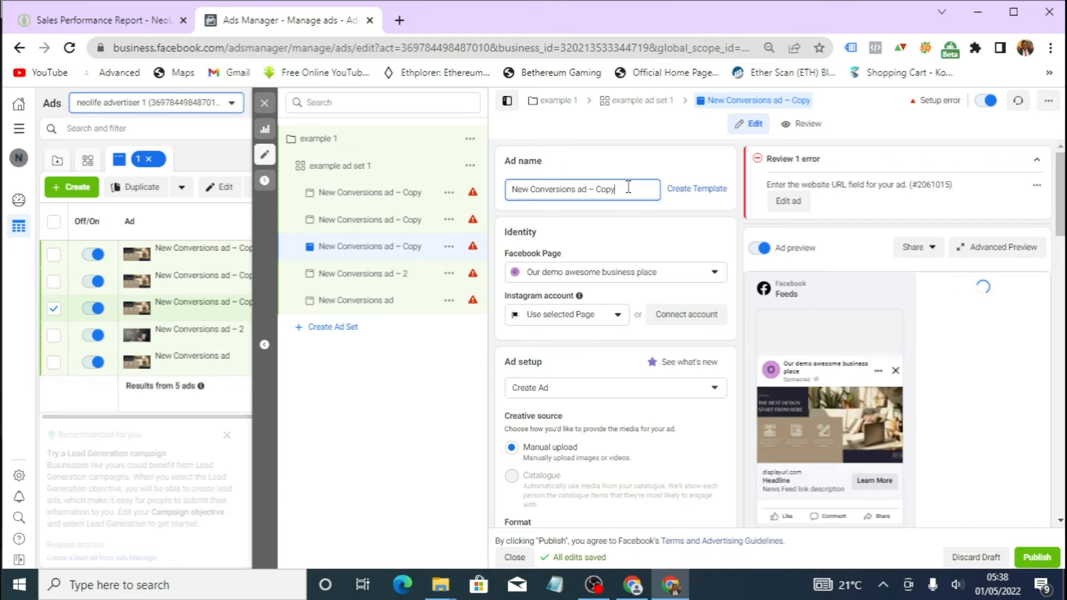
pyautogui.press('BackSpace')
pyautogui.press('BackSpace')
pyautogui.press('BackSpace')
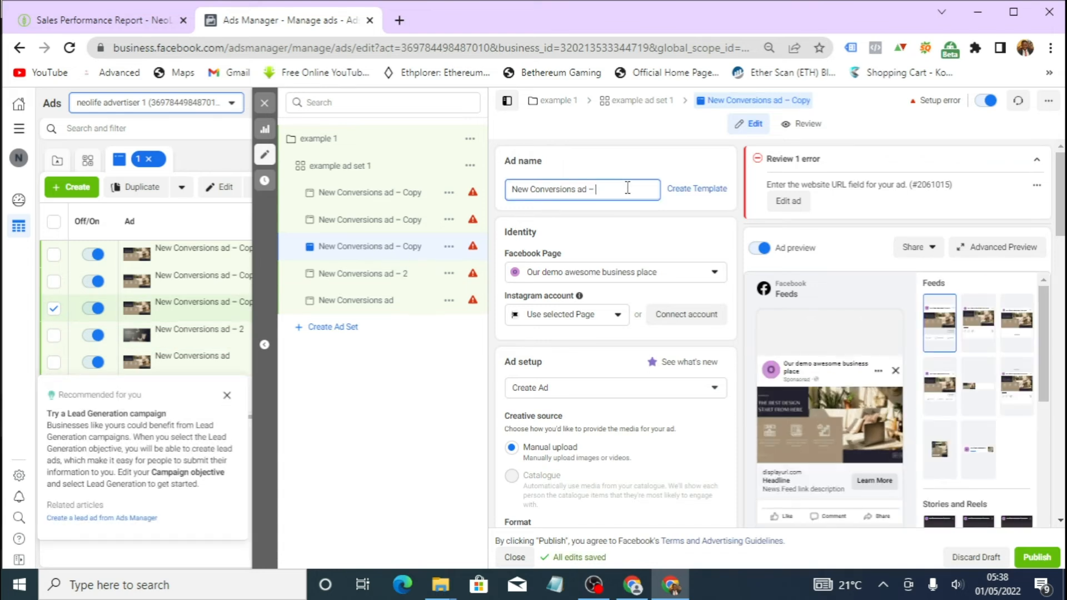
pyautogui.click(427, 336)
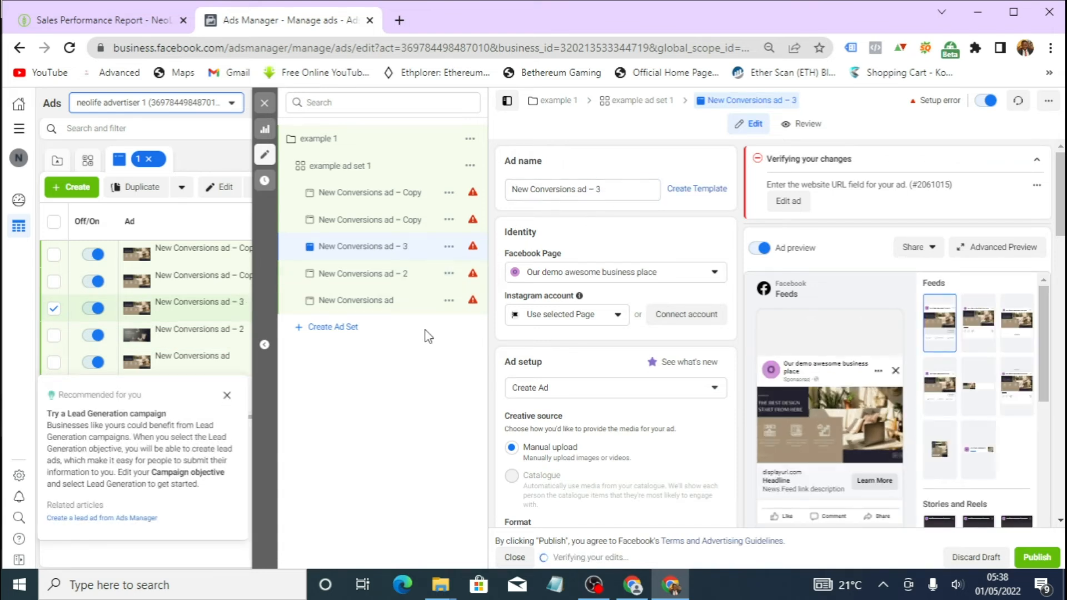
# - Open the original ad and rename it as New Conversions ad - 1
pyautogui.click(390, 301)
pyautogui.click(600, 191)
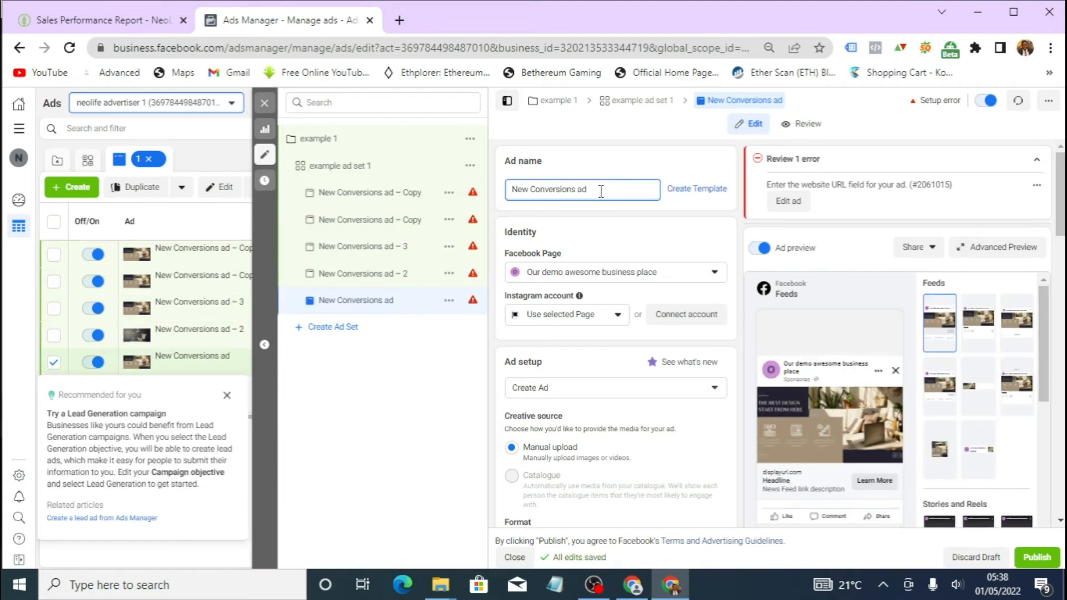
pyautogui.write('- 1')
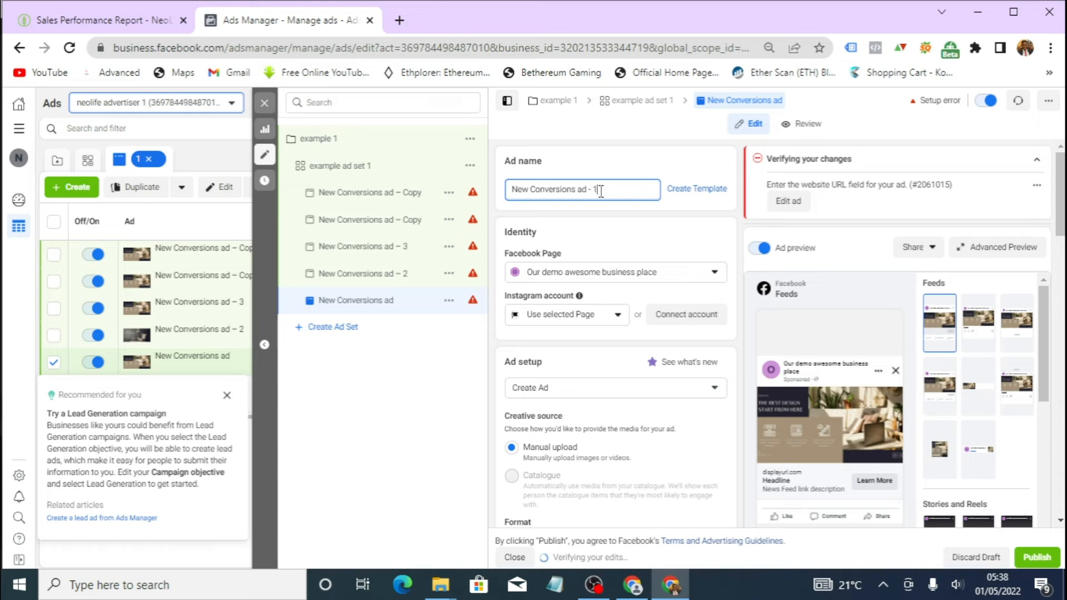
pyautogui.click(426, 312)
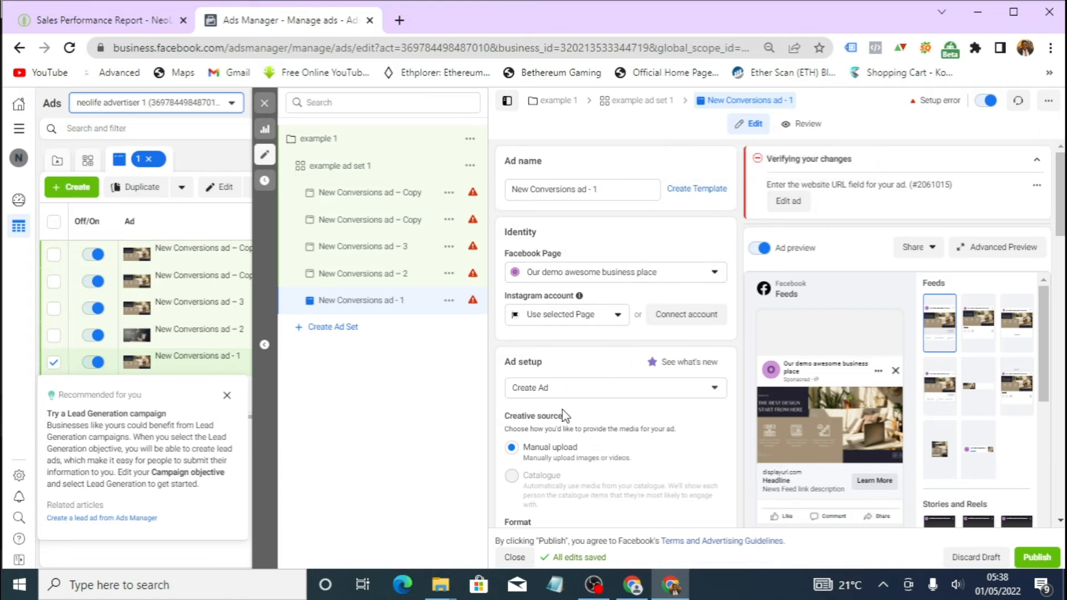
# - Close the ad editor and duplicate the ad set within the original campaign, making 2 copies
pyautogui.scroll(-5, 556, 428)
pyautogui.scroll(-5, 584, 380)
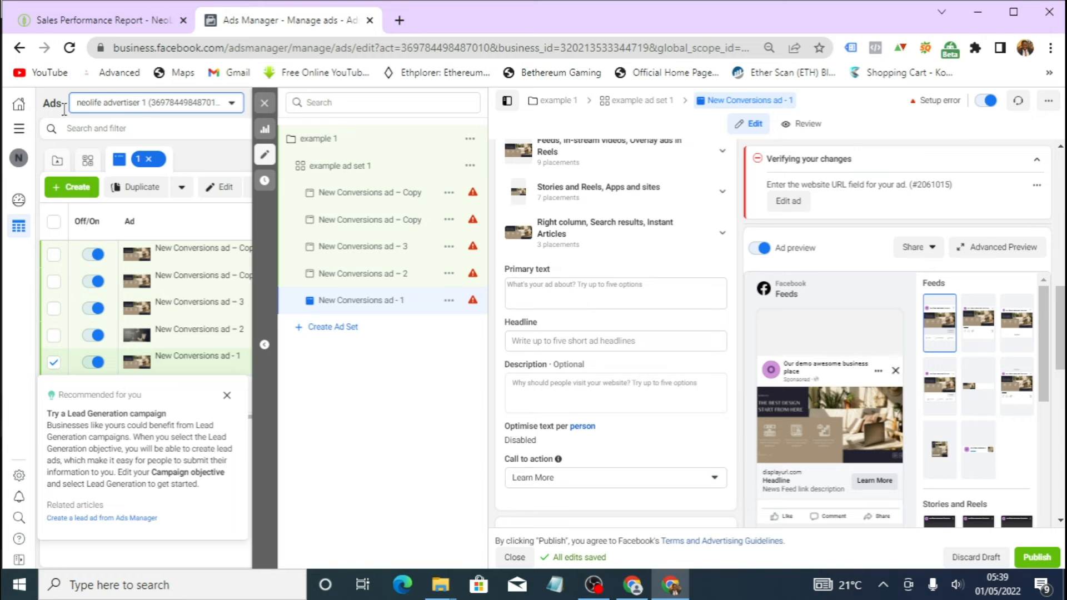
pyautogui.click(262, 106)
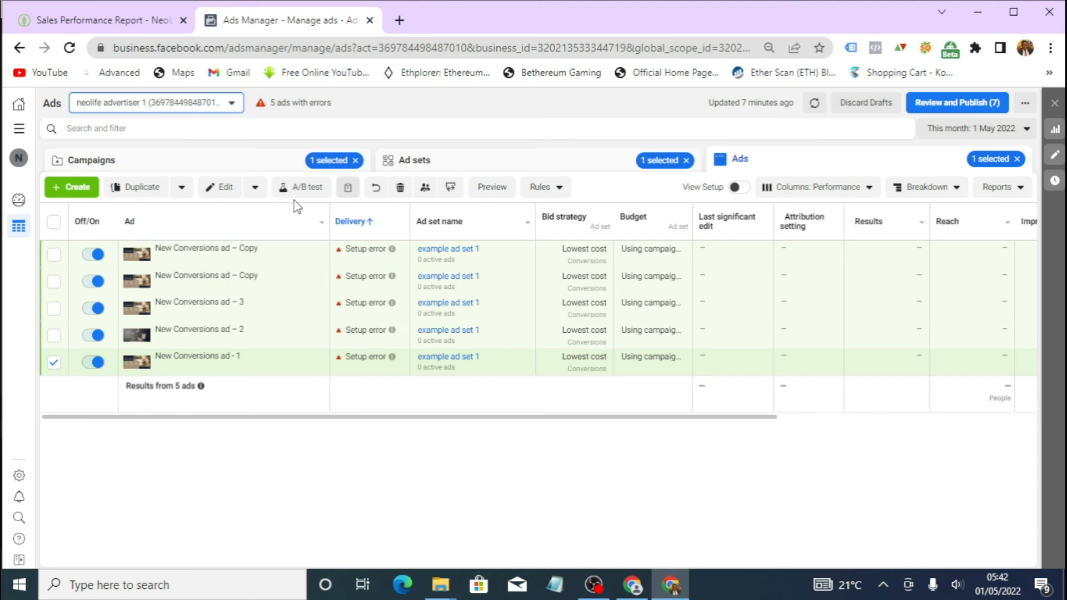
pyautogui.click(423, 162)
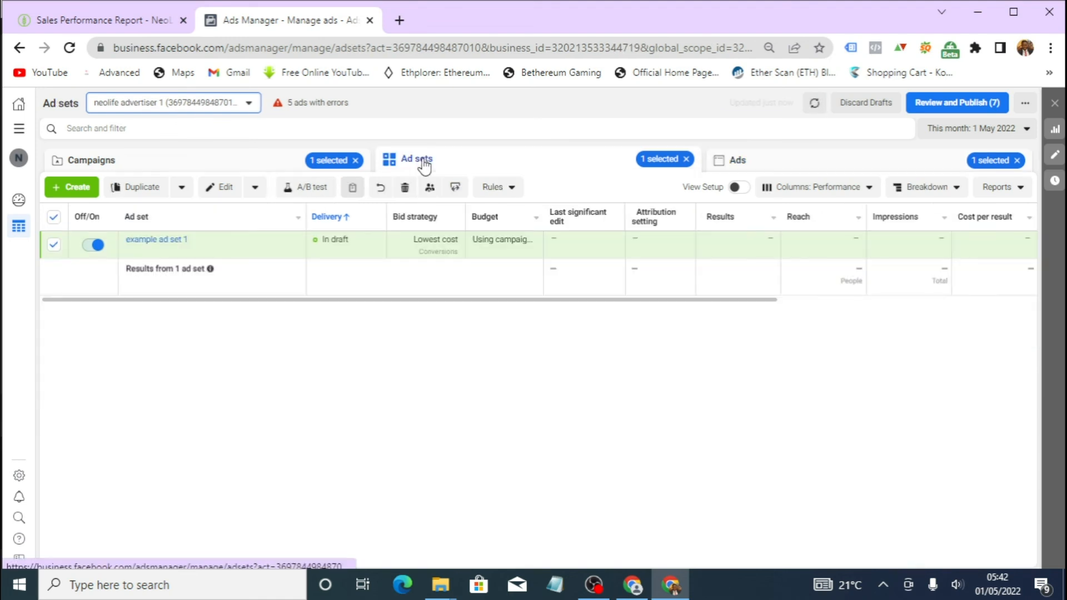
pyautogui.click(148, 188)
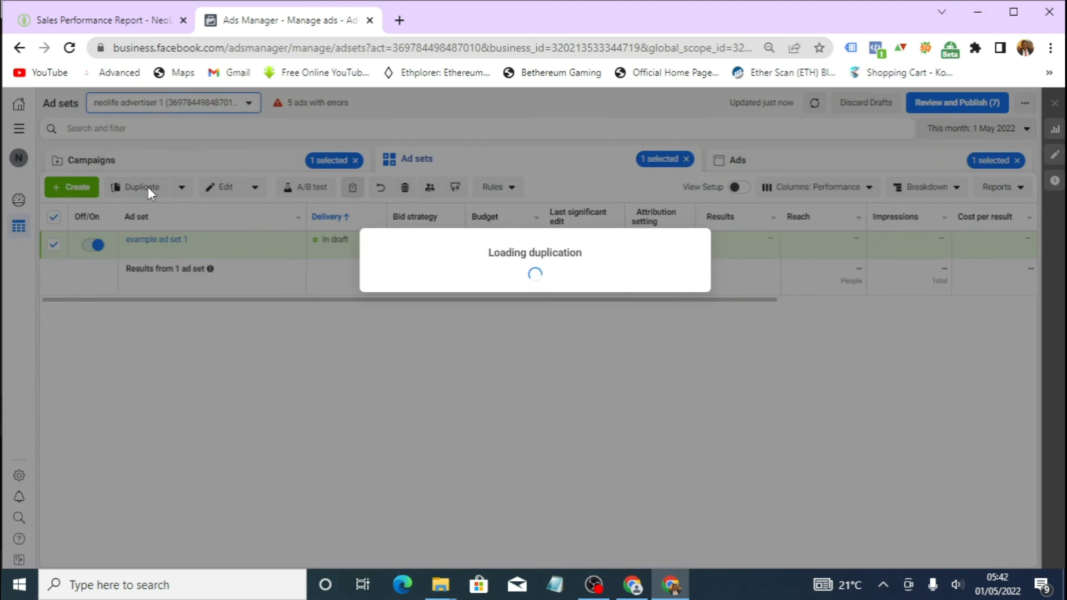
pyautogui.click(428, 481)
pyautogui.press('BackSpace')
pyautogui.write('2')
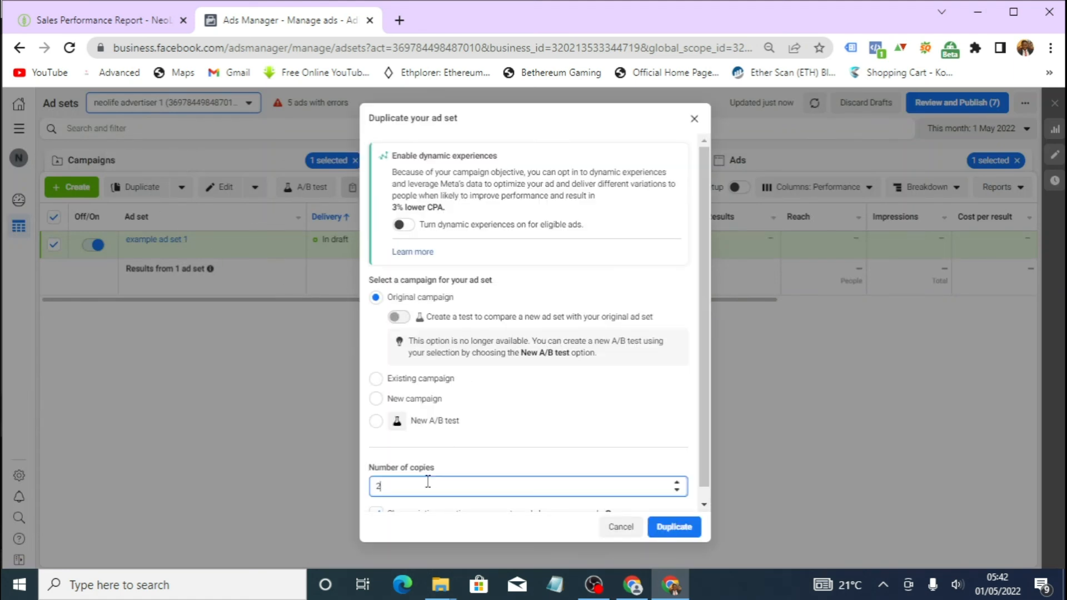
pyautogui.click(694, 528)
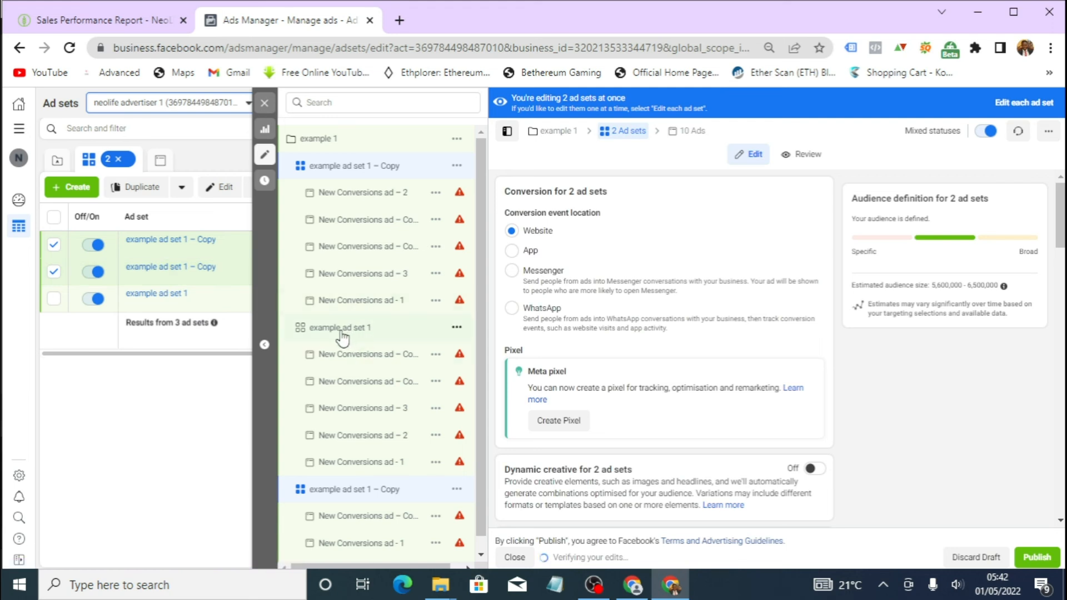
# - Open the first ad set copy and review its schedule, locations, age, detailed targeting and placement settings
pyautogui.scroll(-2, 347, 361)
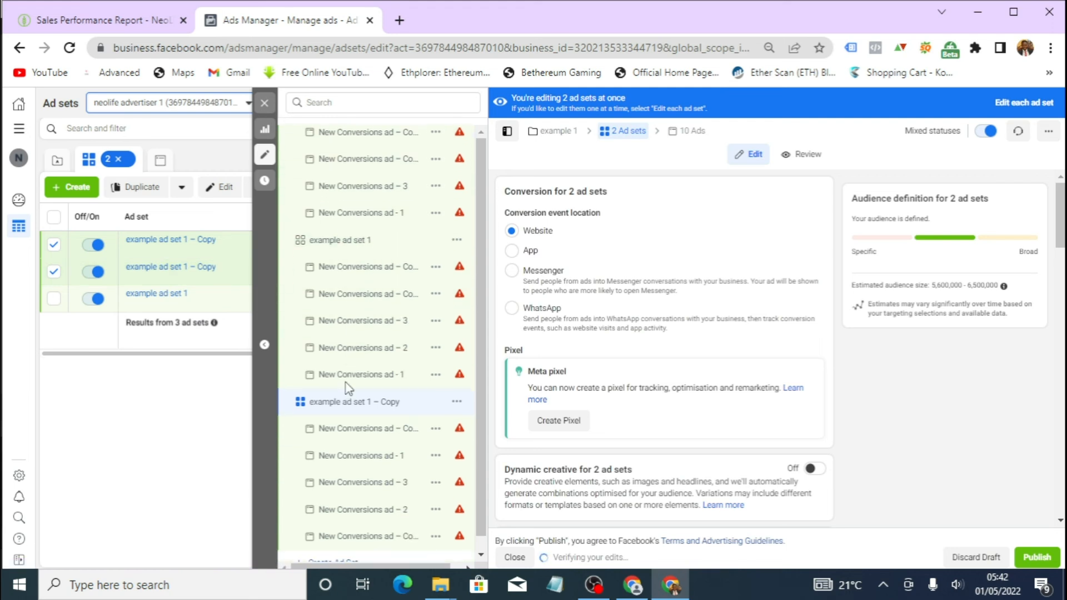
pyautogui.click(382, 405)
pyautogui.scroll(-10, 603, 384)
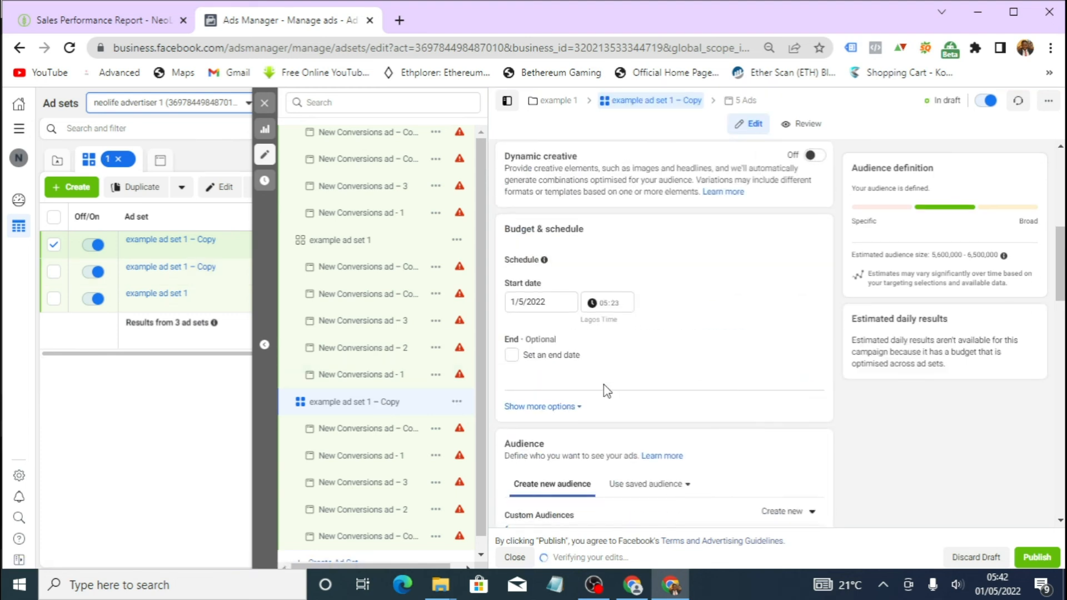
pyautogui.scroll(3, 597, 366)
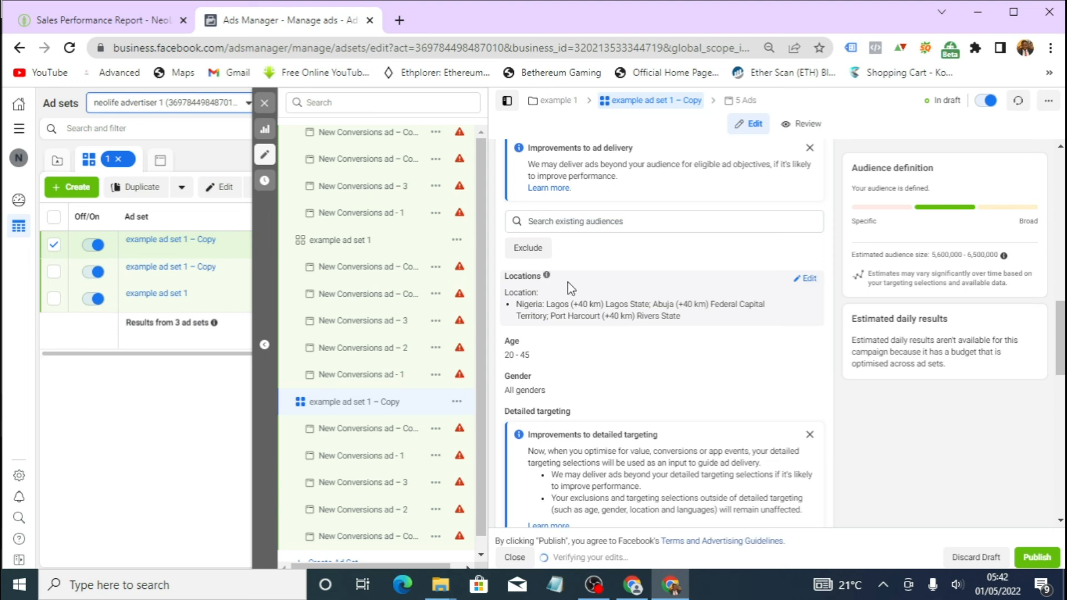
pyautogui.scroll(-1, 546, 409)
pyautogui.scroll(-3, 546, 412)
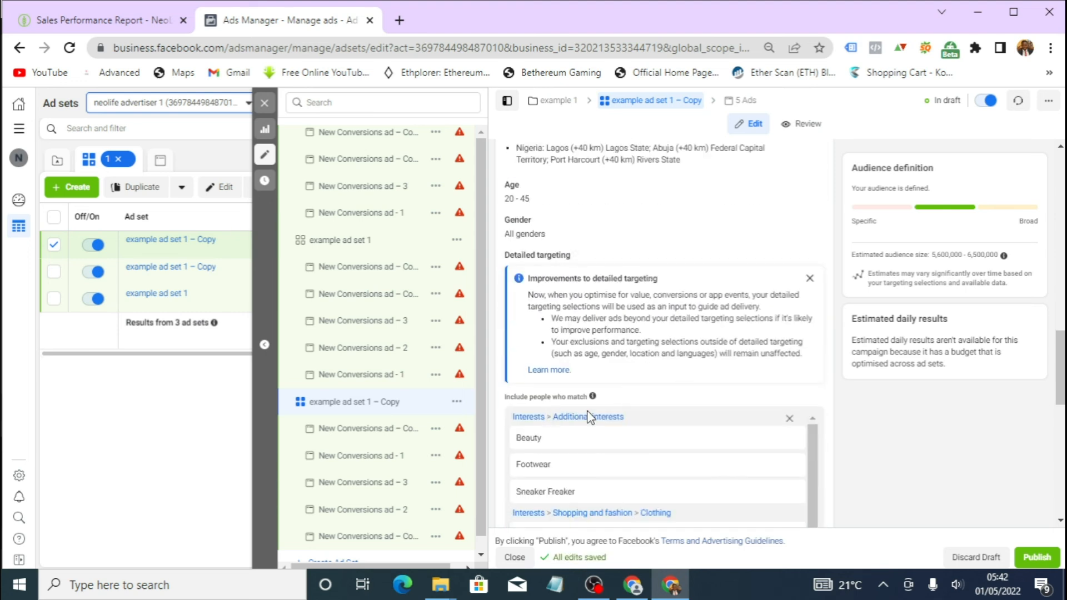
pyautogui.scroll(3, 550, 356)
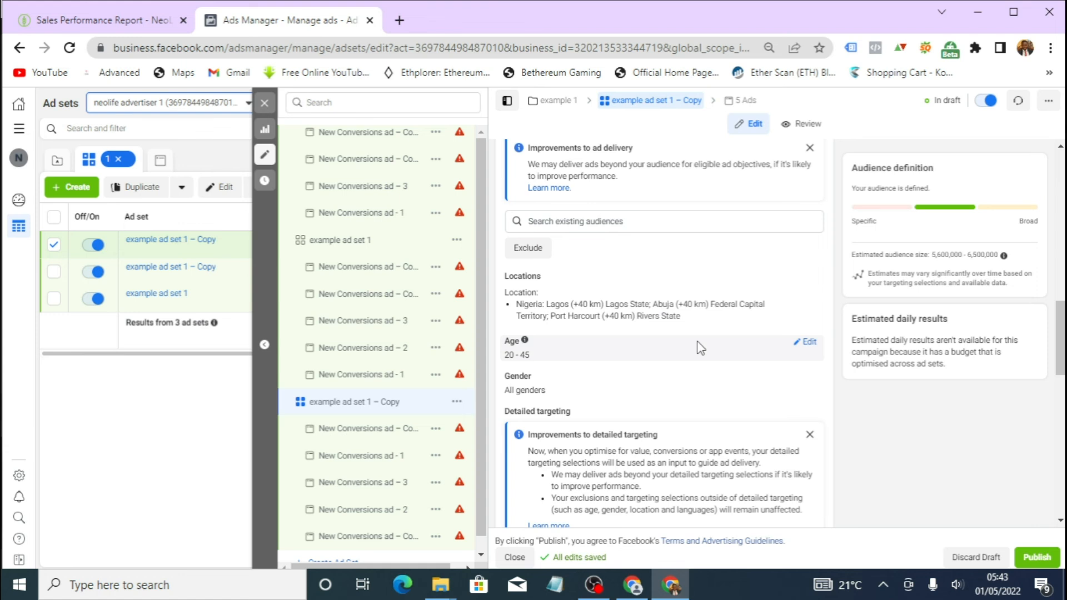
pyautogui.scroll(-4, 700, 347)
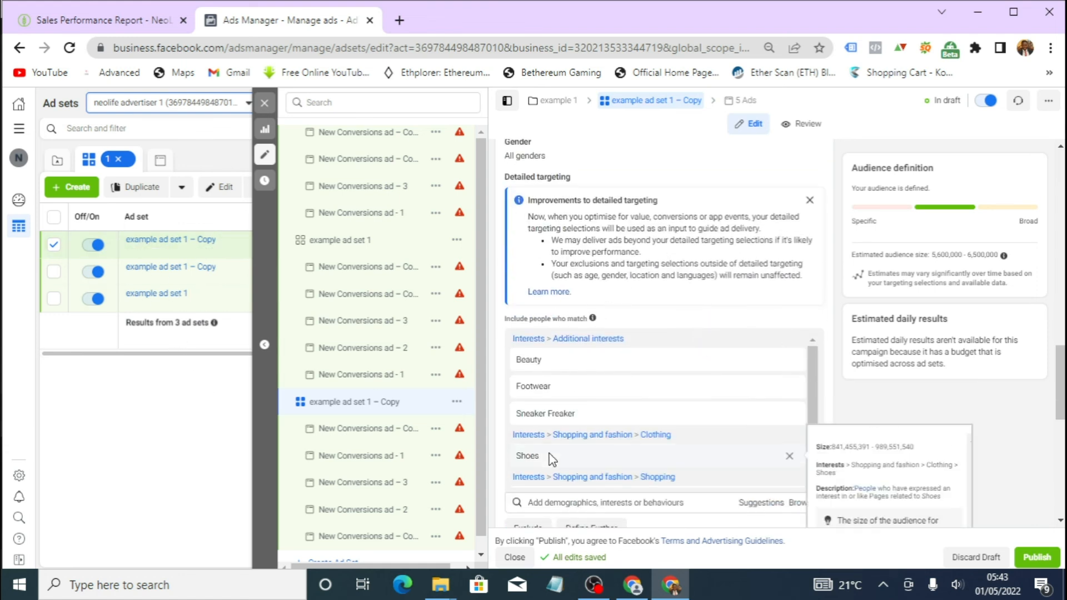
pyautogui.scroll(-1, 610, 419)
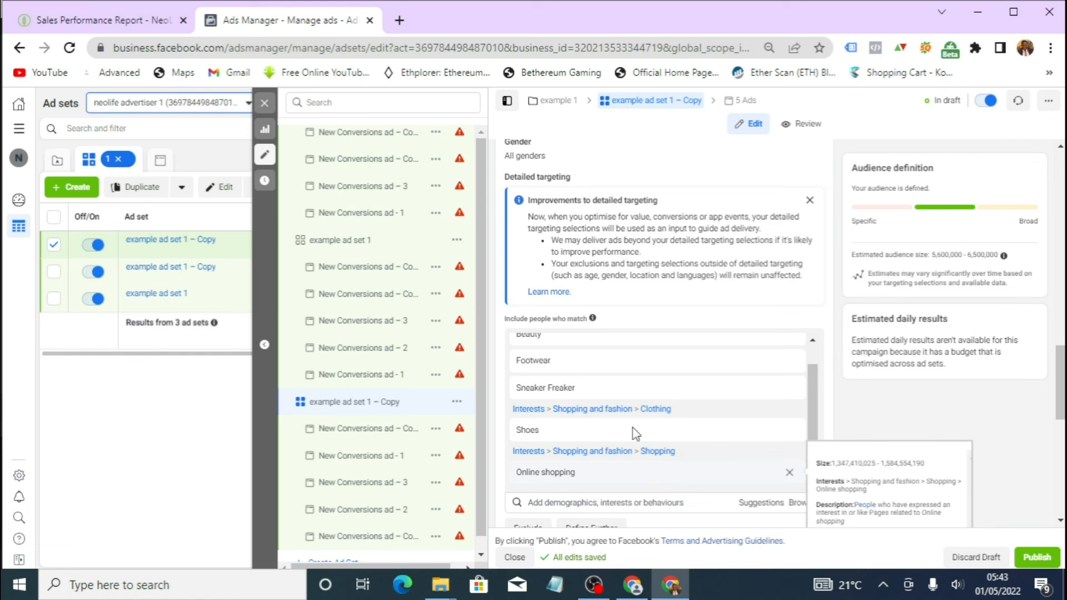
pyautogui.scroll(-6, 633, 428)
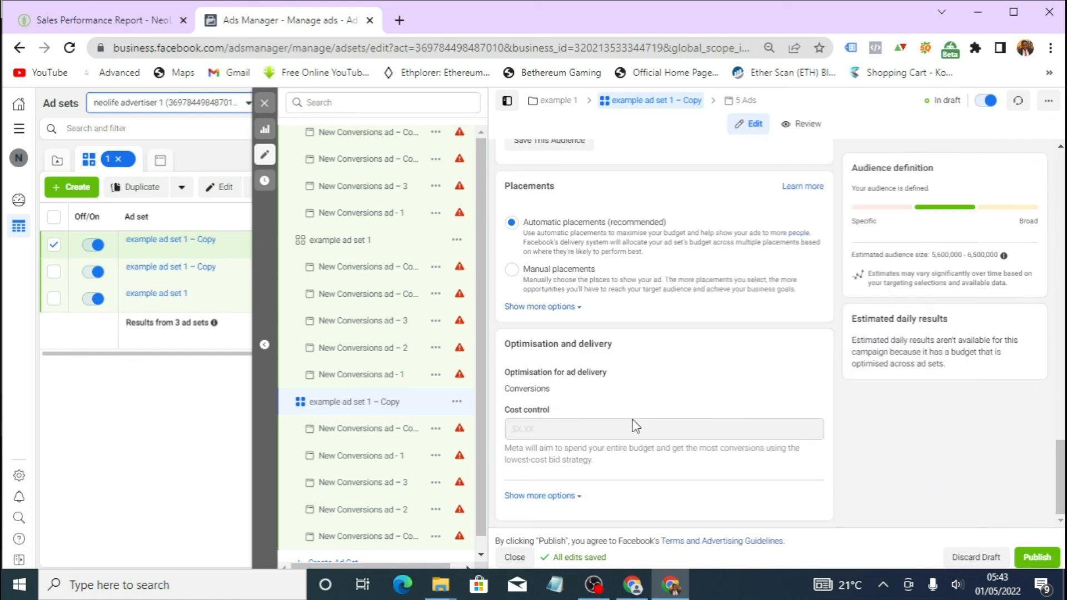